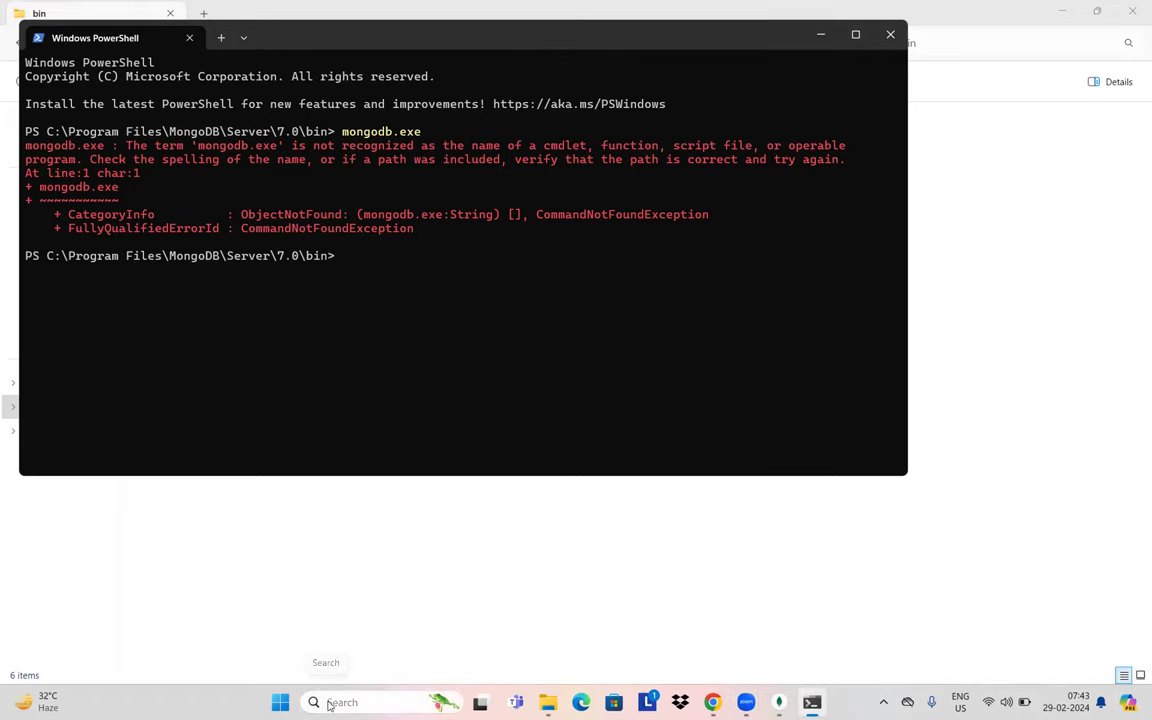
- Search Windows for env and open the environment variables editor for the user account
click(333, 702)
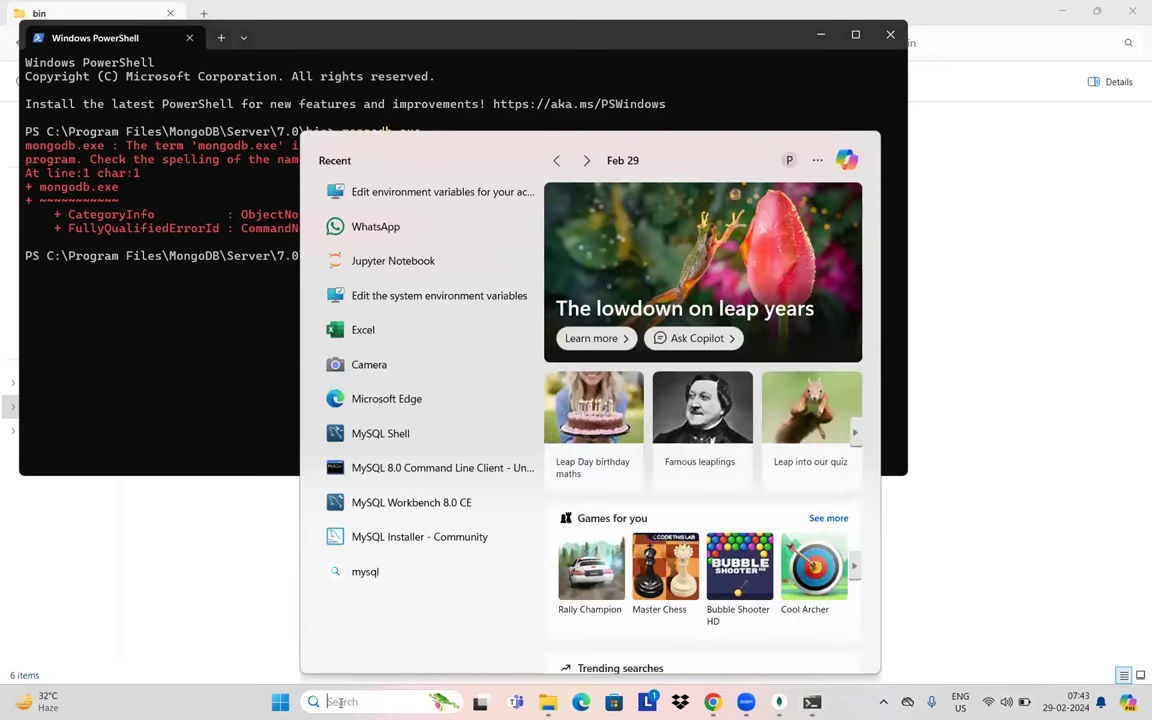
text(env)
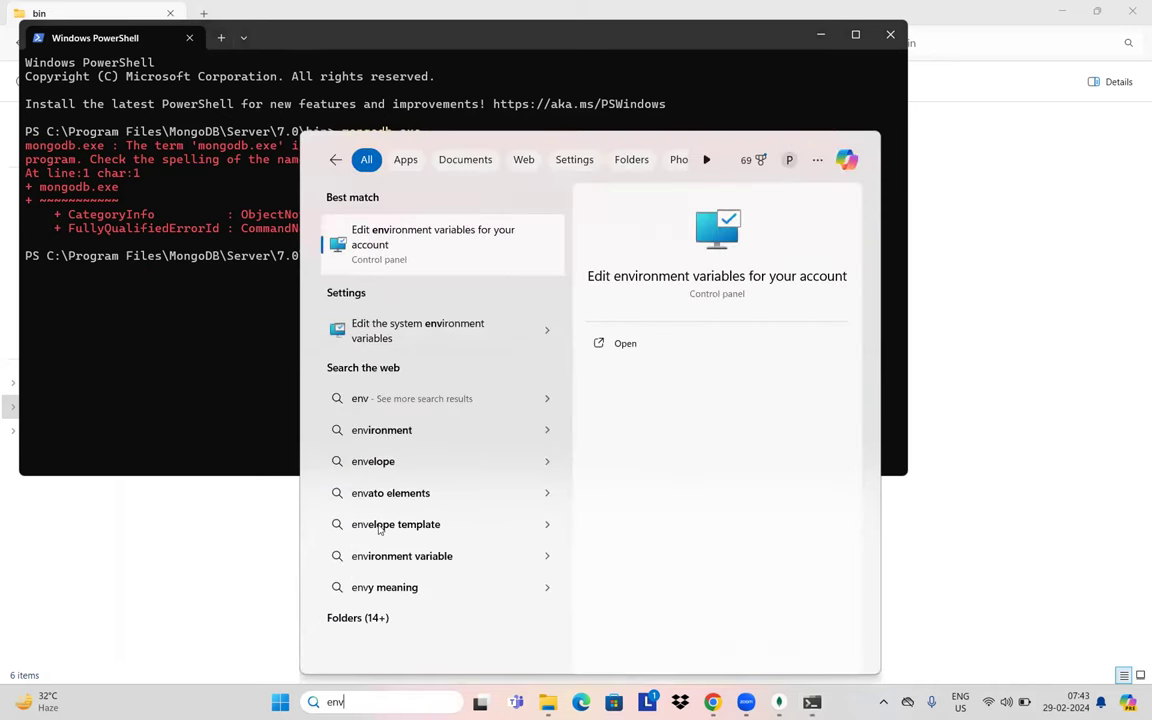
click(398, 257)
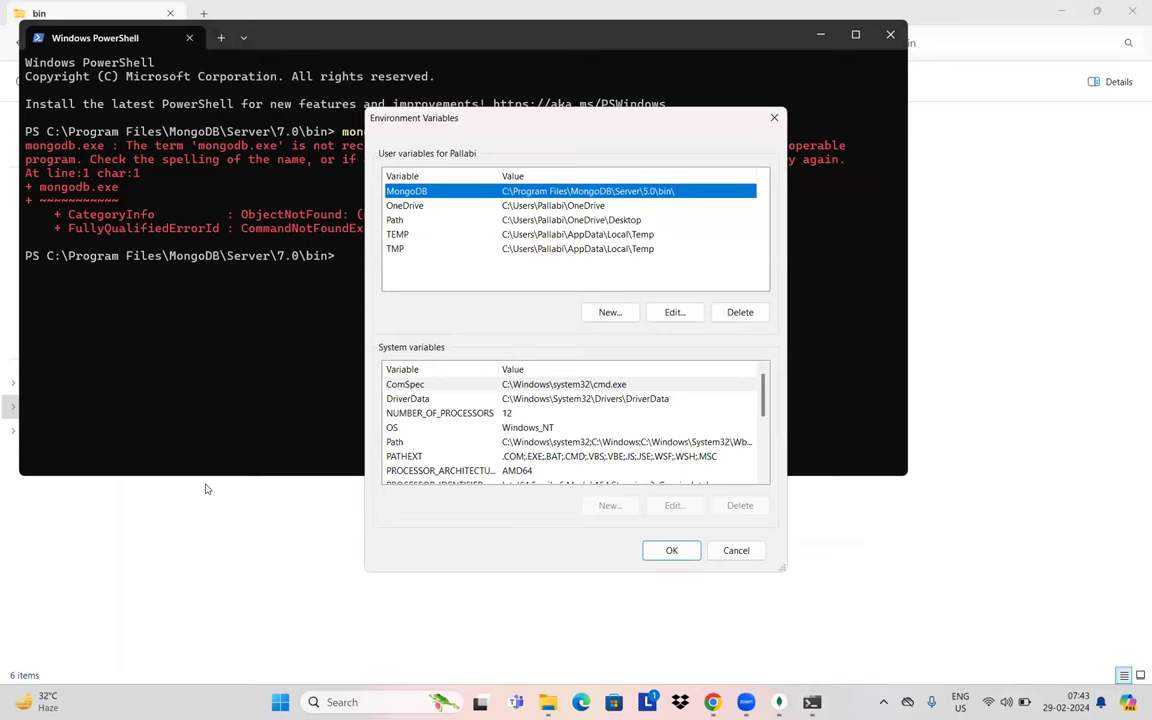
click(562, 222)
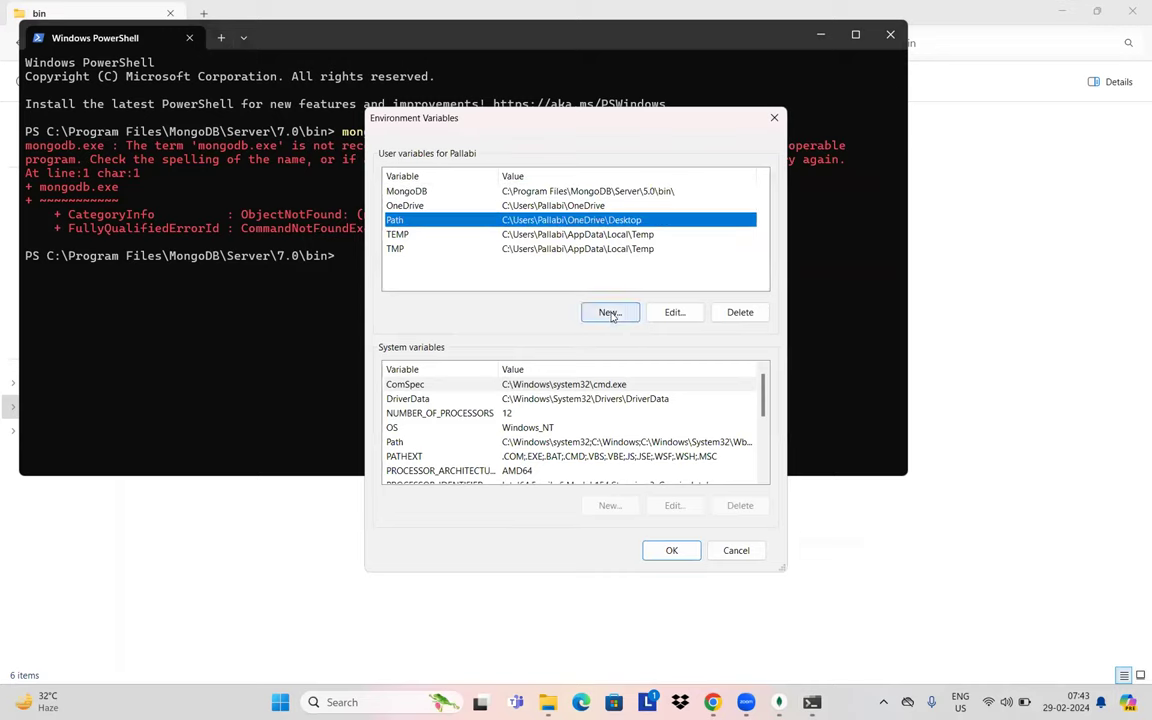
click(663, 314)
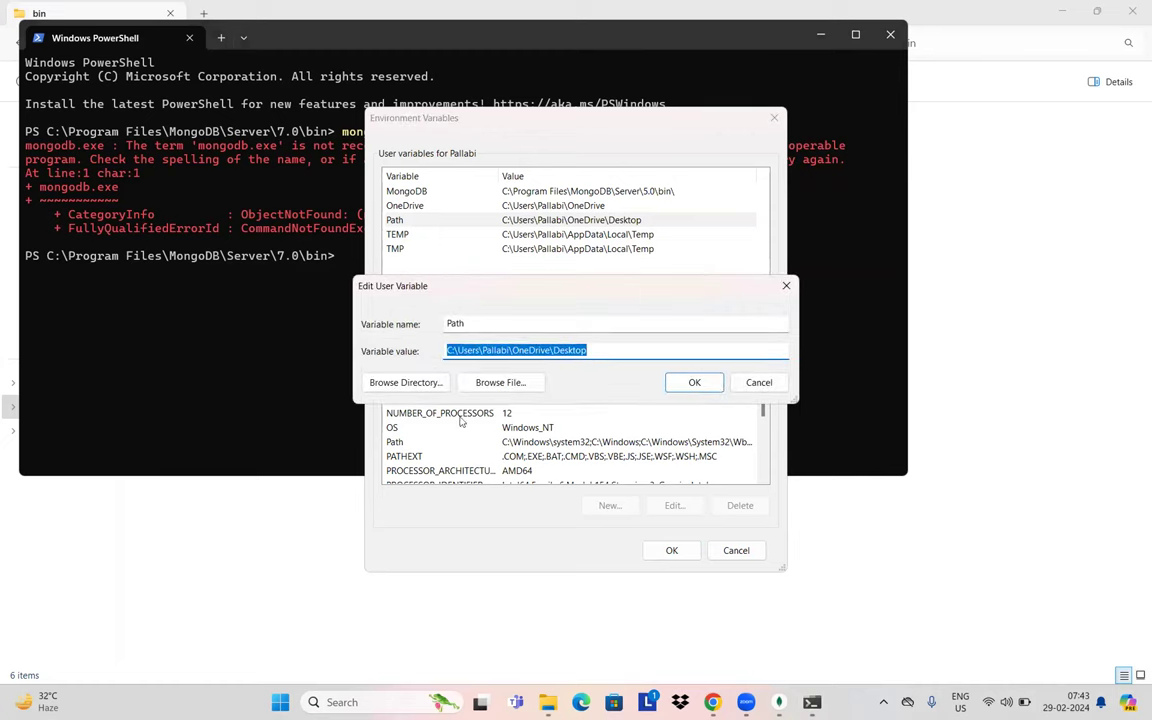
click(421, 380)
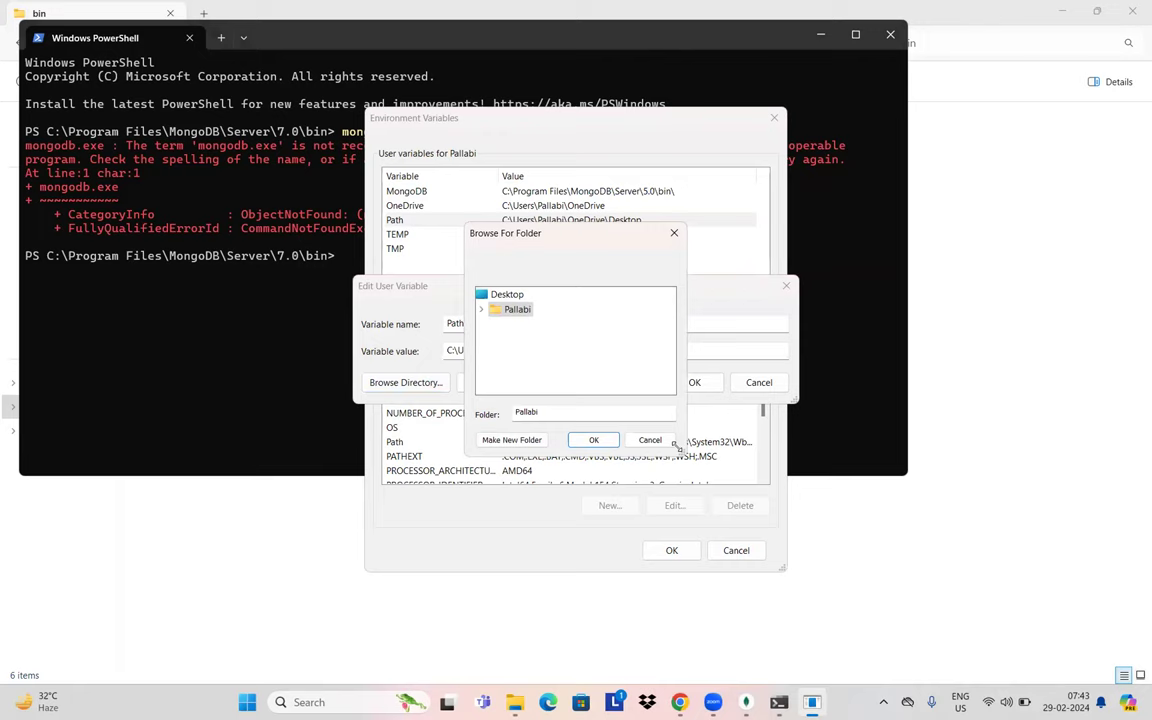
click(636, 441)
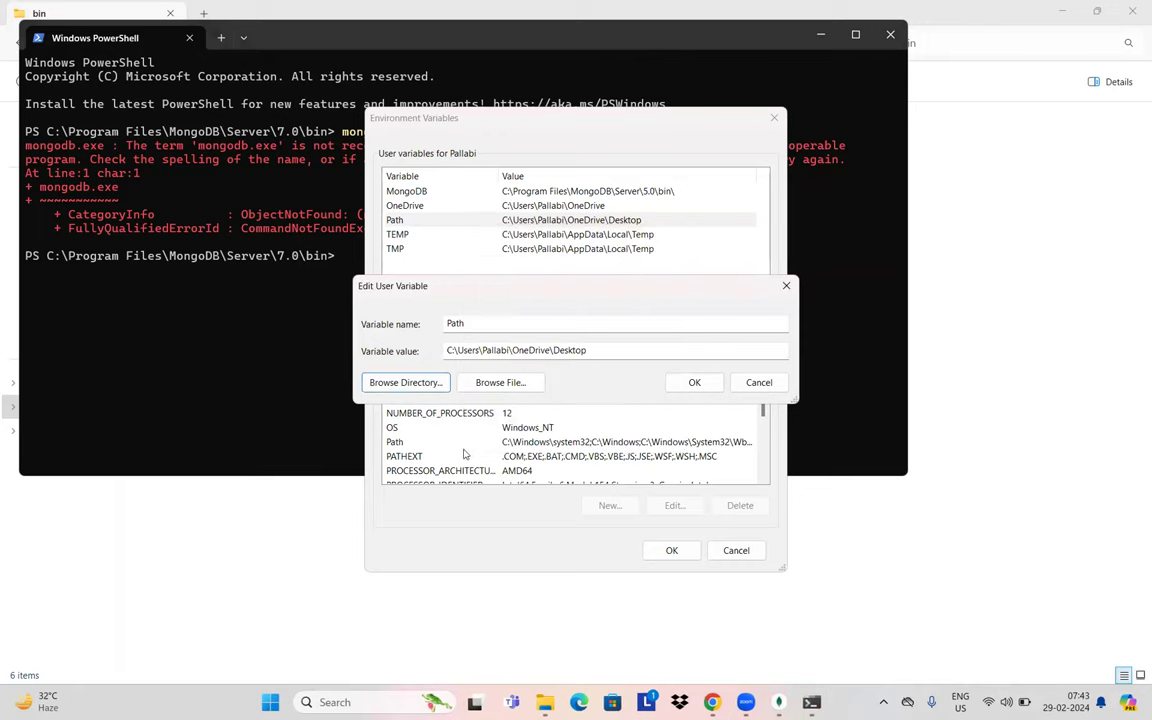
click(743, 386)
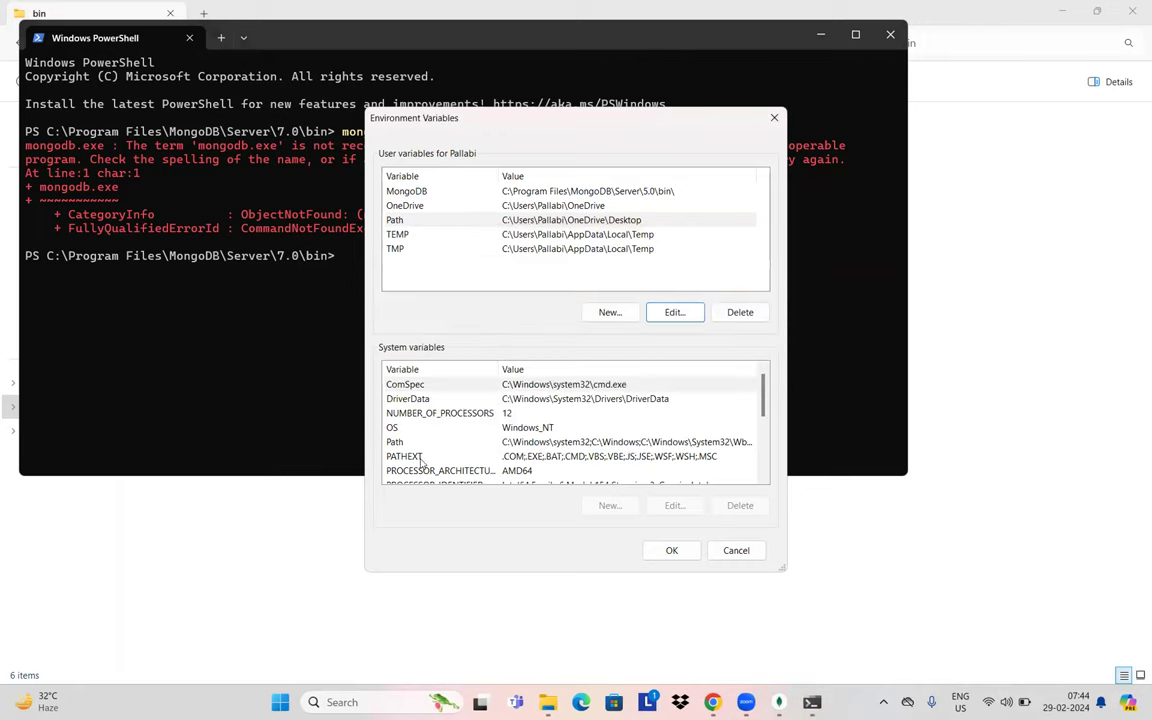
scroll(470, 440, down, 5)
scroll(487, 444, up, 5)
click(552, 442)
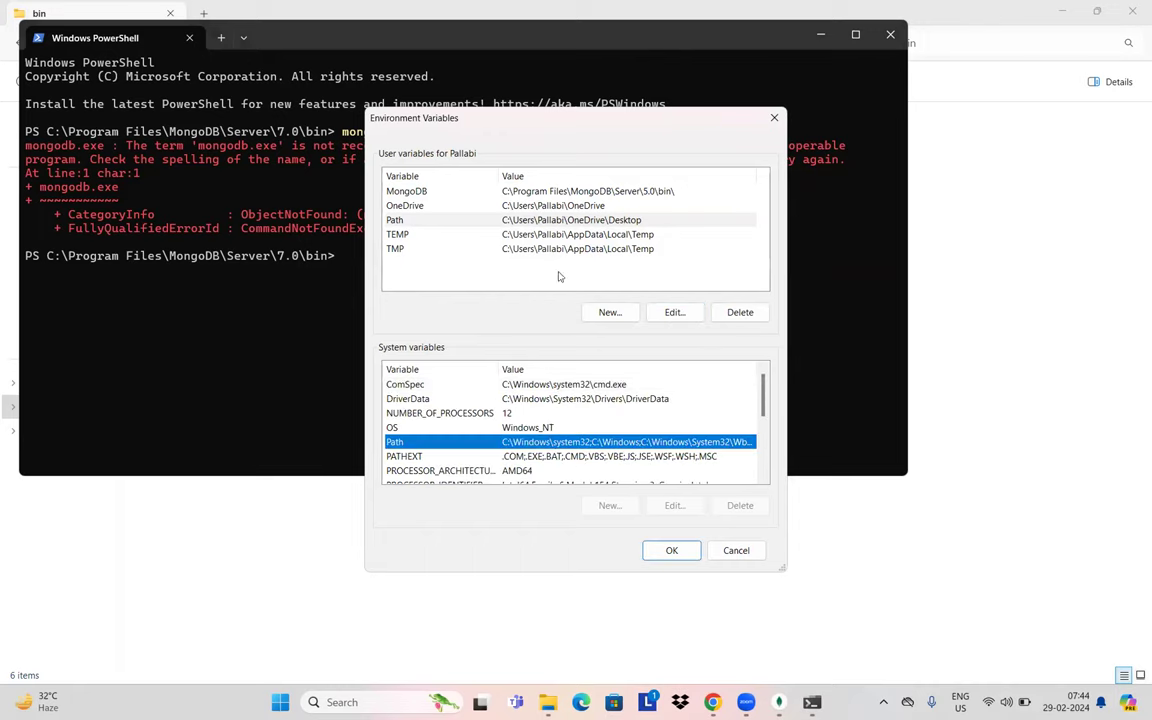
click(550, 221)
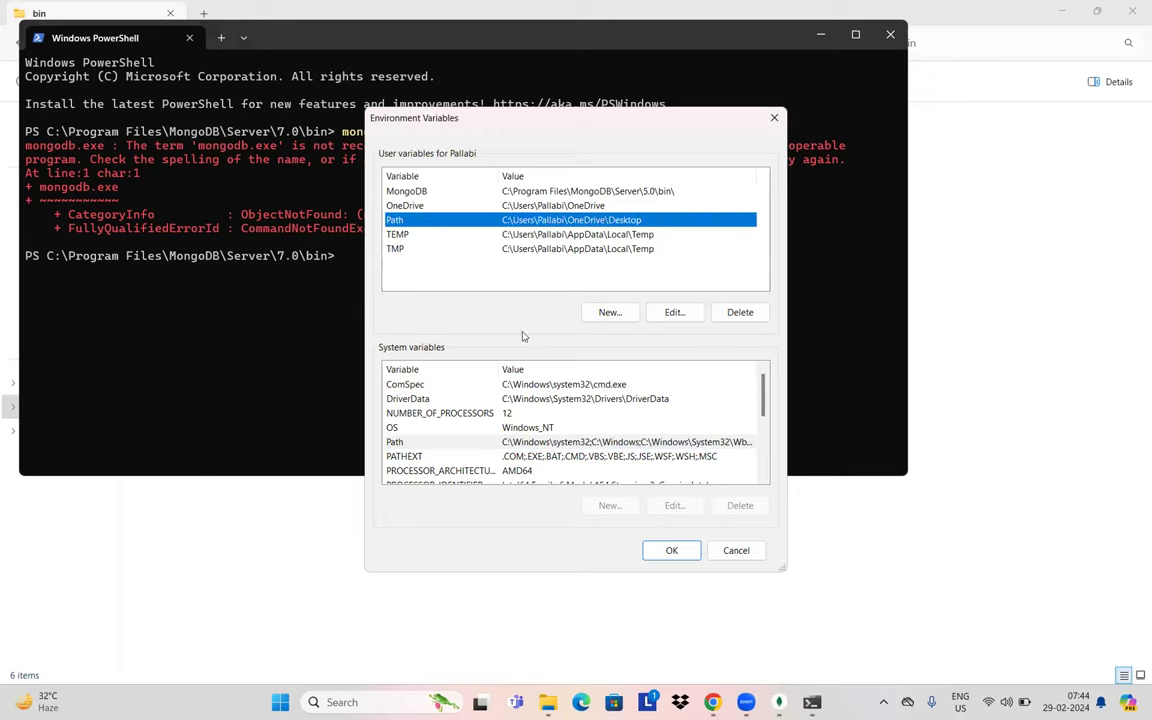
- Set the MongoDB user variable to C:\Program Files\MongoDB\Server\7.0\bin\ and save the environment variables
click(555, 192)
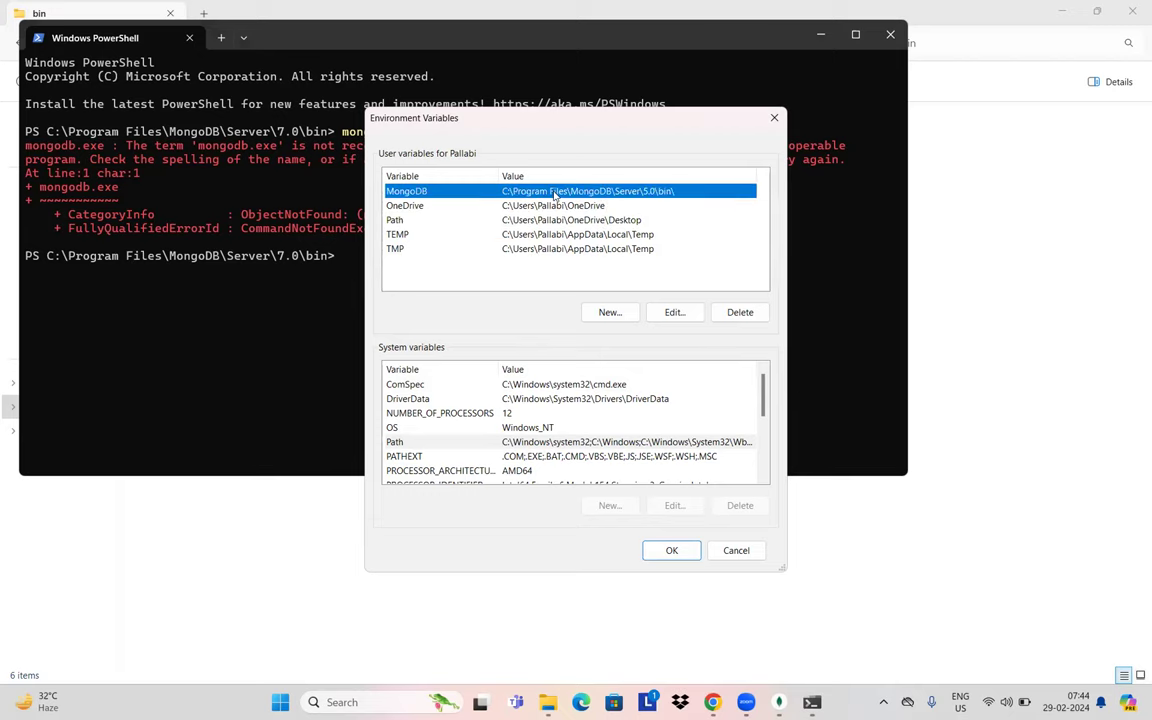
click(674, 312)
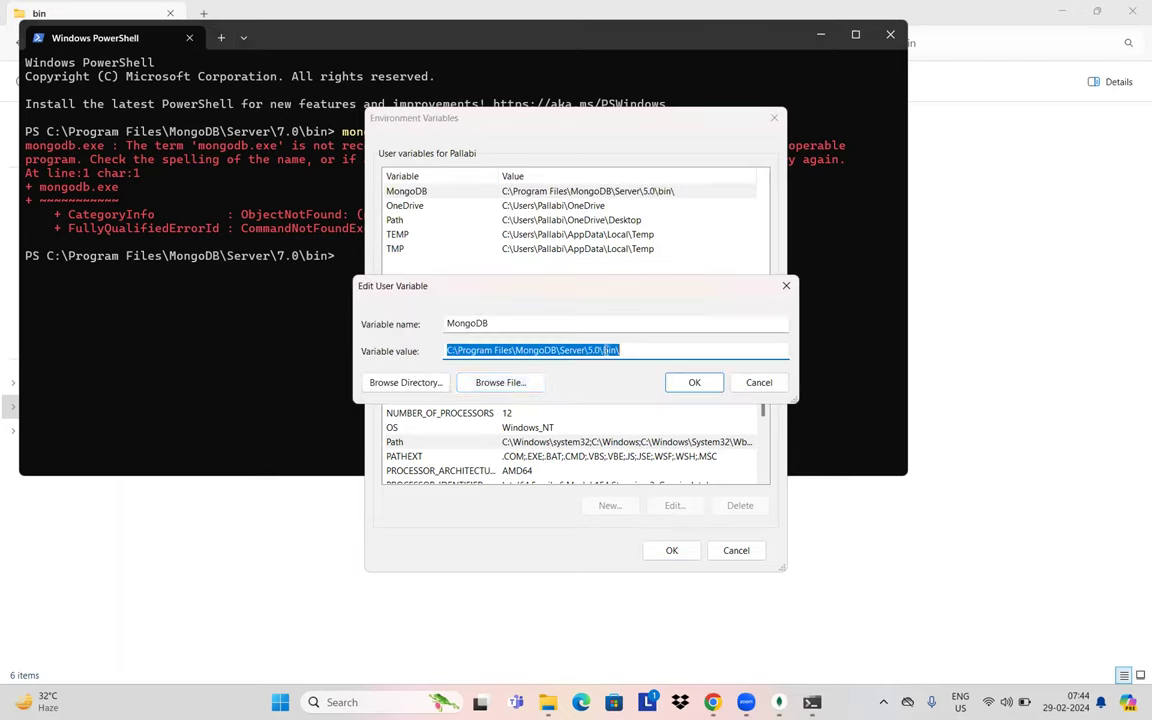
click(590, 350)
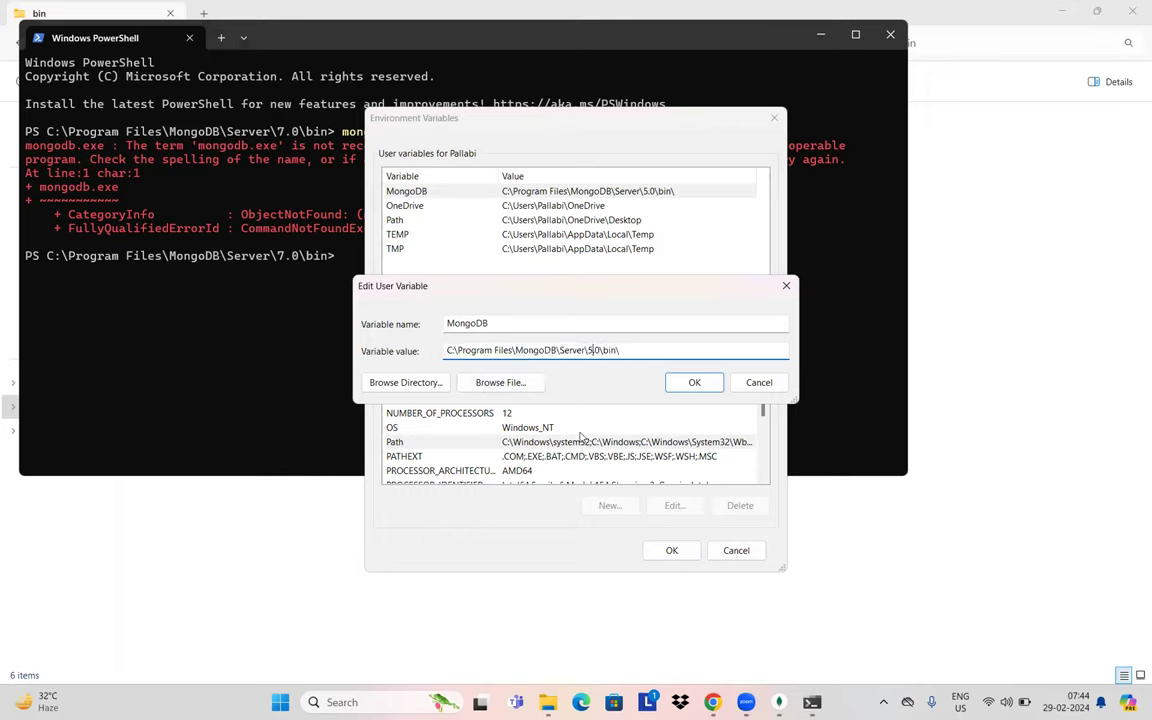
key(BackSpace)
text(7)
click(694, 384)
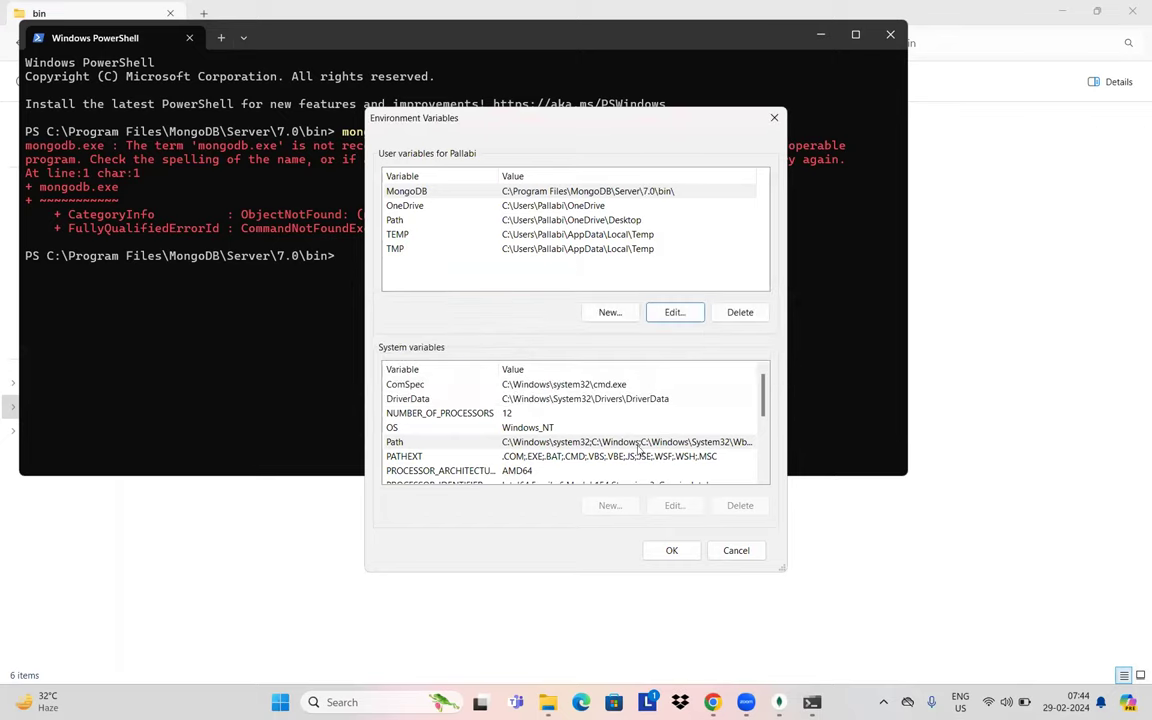
click(672, 550)
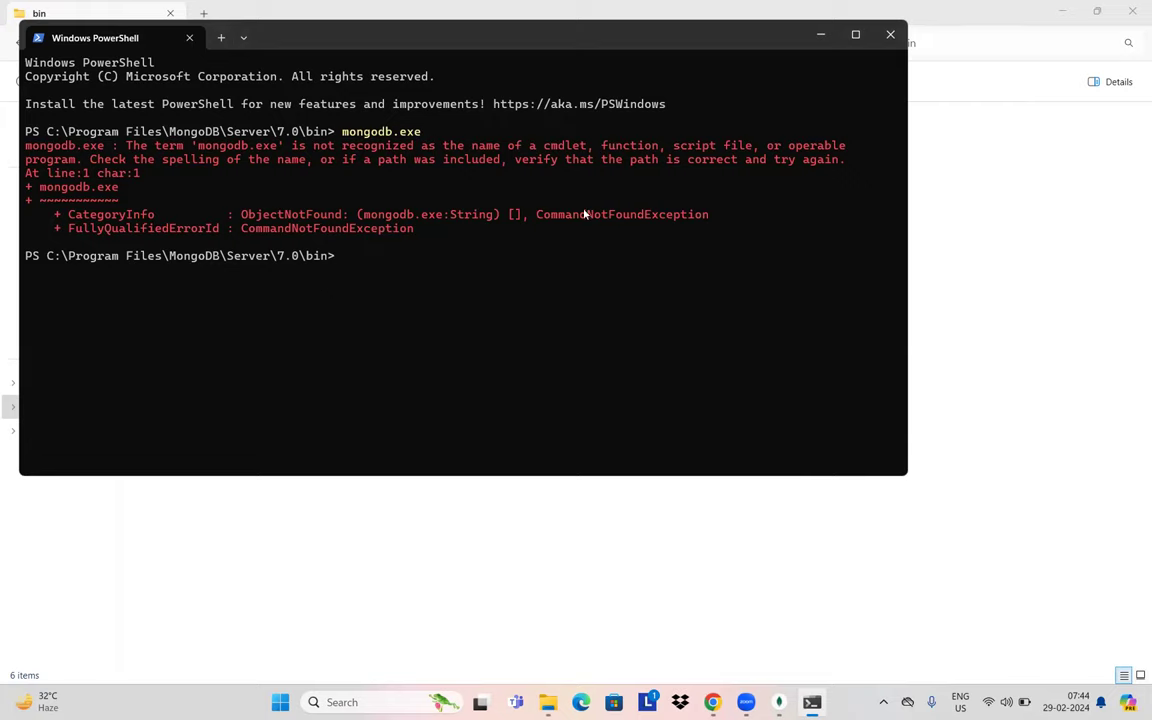
- Try to run mongodb.exe from the MongoDB Server 7.0 bin folder in PowerShell
text(mongodb.exe)
key(Return)
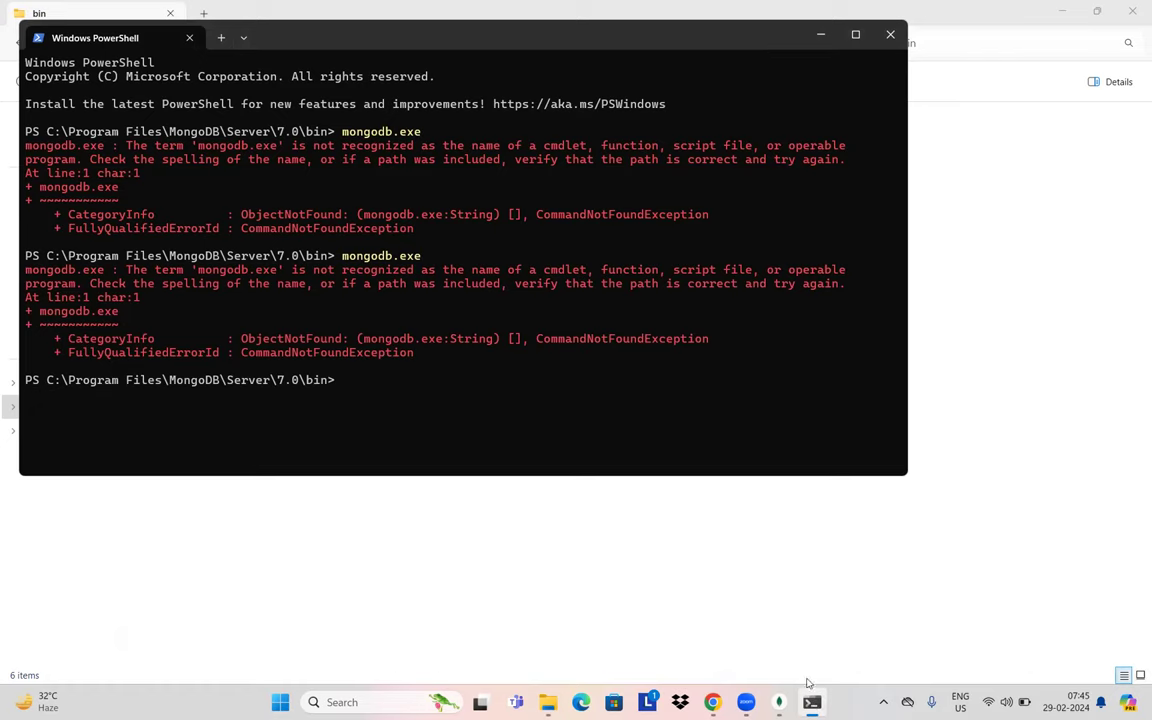
- Switch to MongoDB Compass and connect to the deployment at mongodb://localhost:27017/
mouse_move(713, 703)
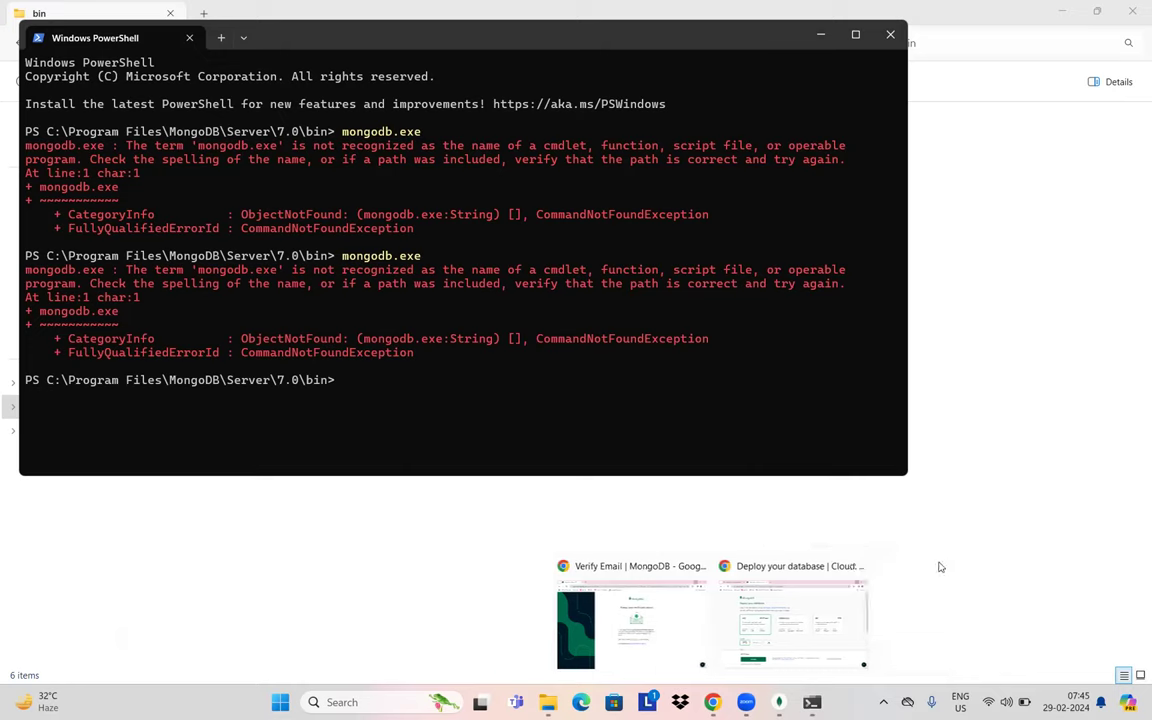
mouse_move(770, 706)
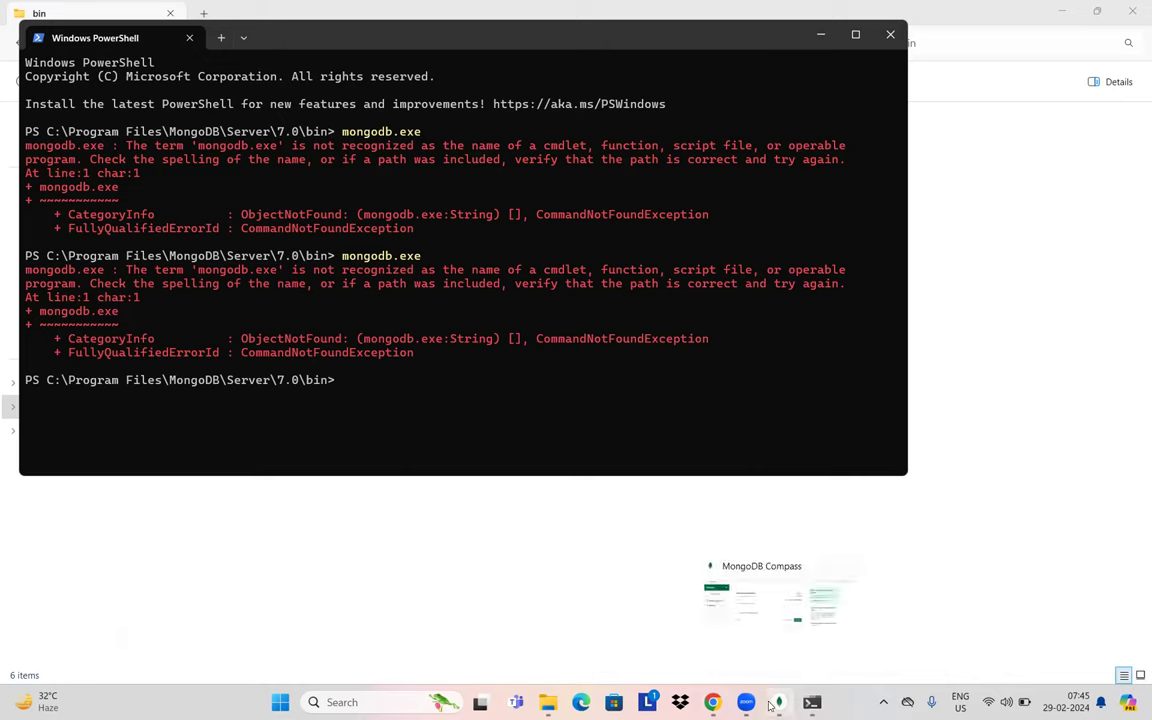
mouse_move(843, 568)
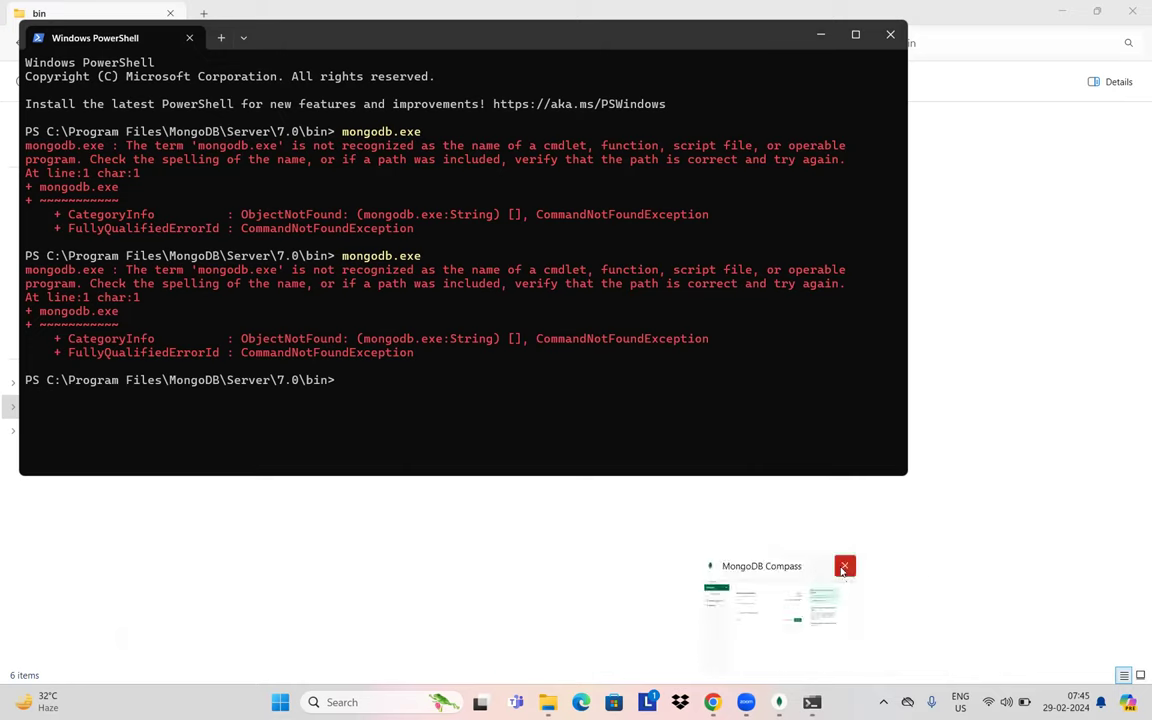
click(756, 538)
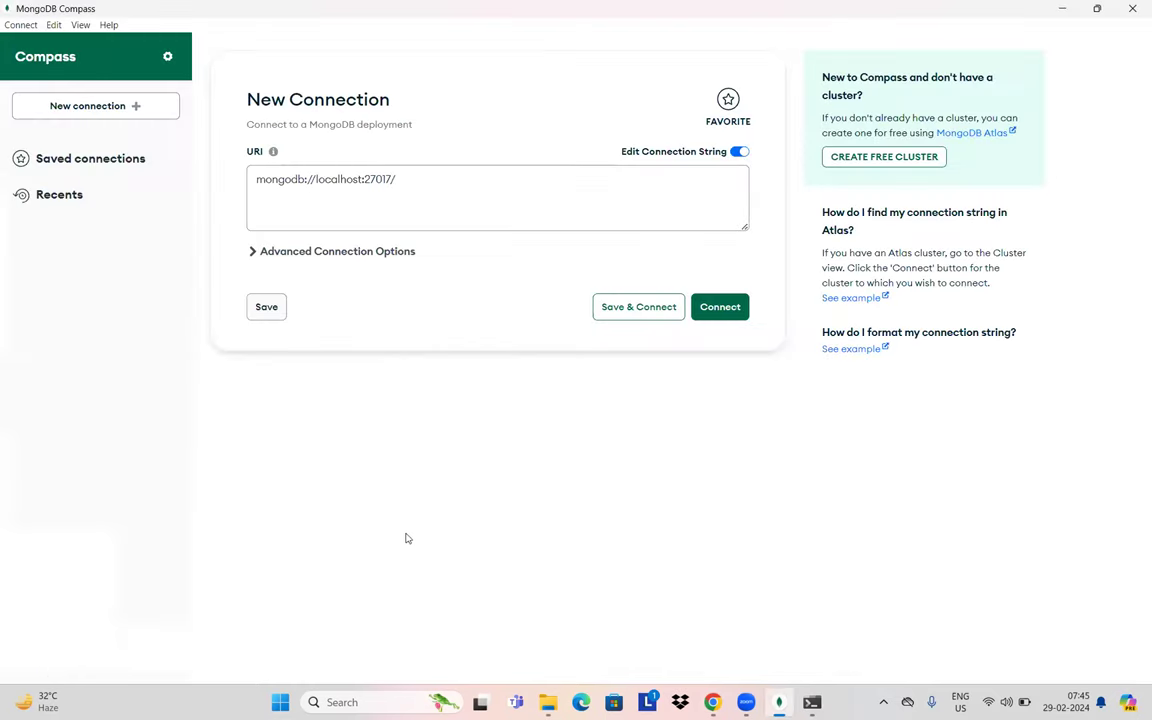
click(735, 305)
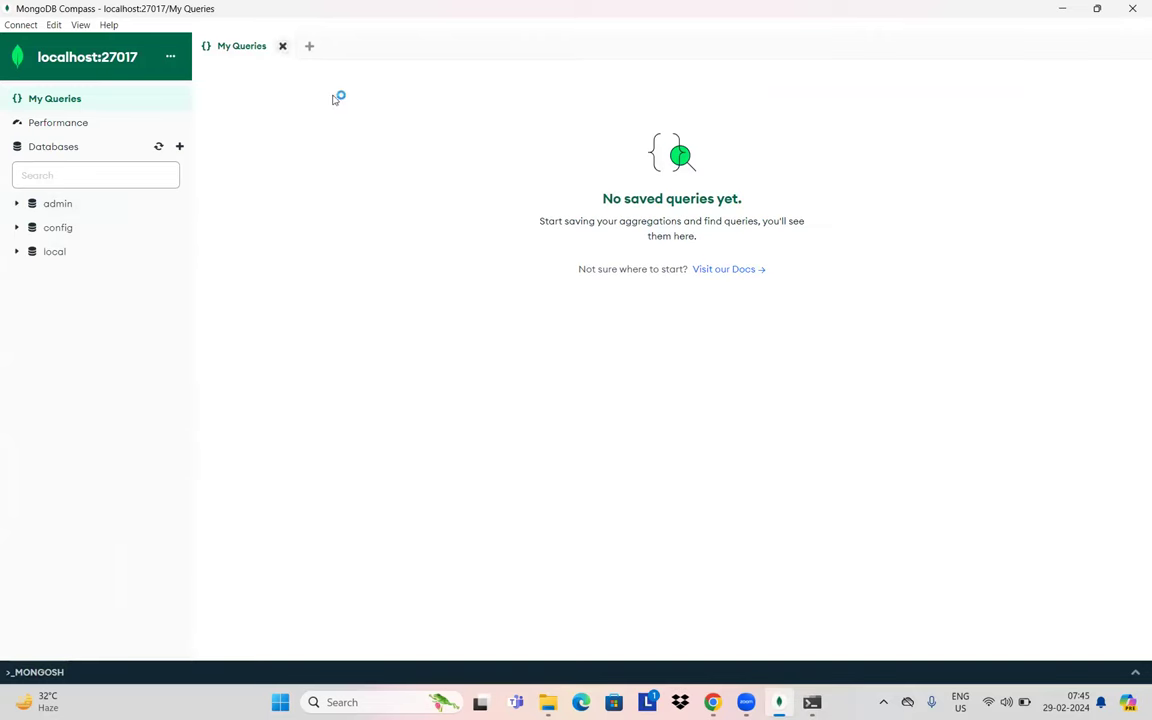
- Return to PowerShell and submit the path "C:\Program Files\MongoDB\Server\7.0\bin\" in quotation marks
click(1063, 8)
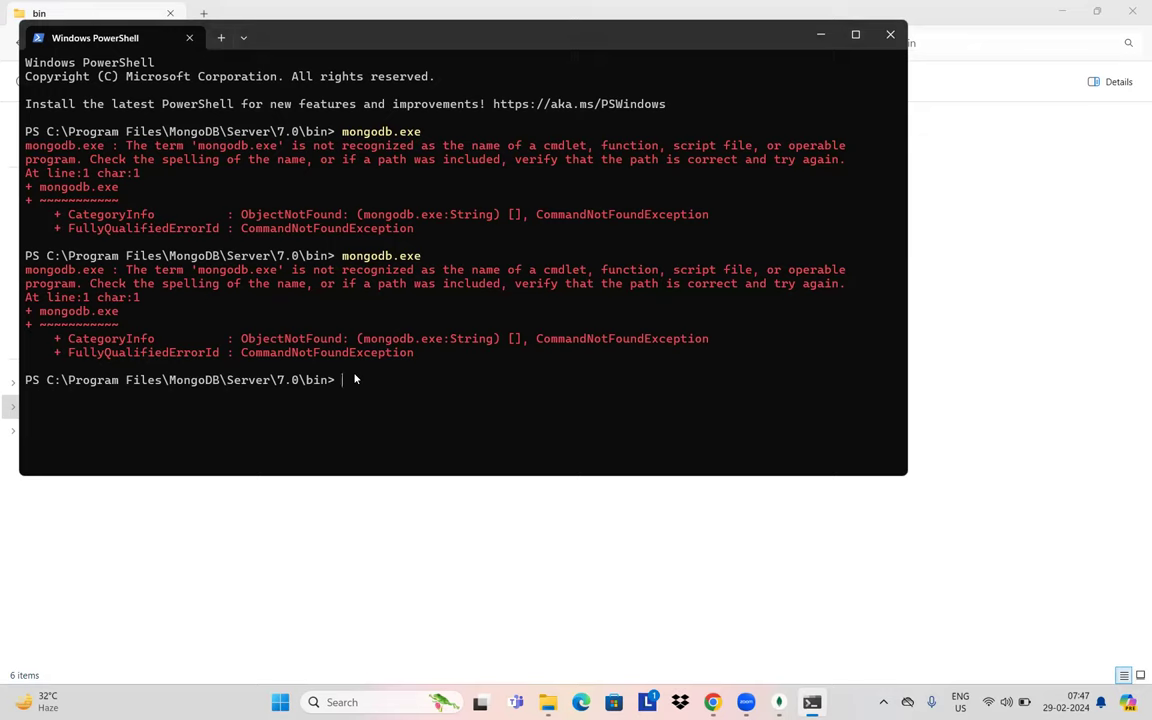
text(C:\Program Files\MongoDB\Server\5.0\data\)
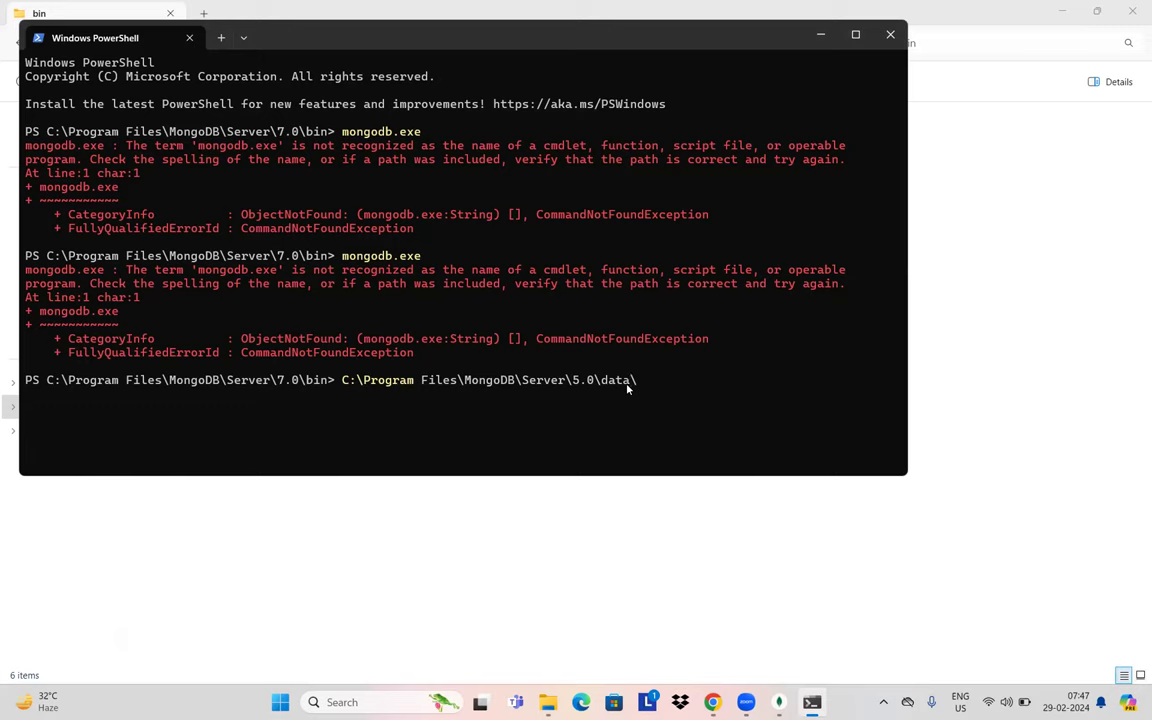
key(Left)
key(BackSpace)
key(BackSpace)
key(BackSpace)
key(BackSpace)
text(bin)
key(End)
text(")
key(Left)
key(Left)
key(Left)
key(Left)
key(Left)
key(Left)
key(Left)
key(Left)
key(Left)
key(Left)
key(Left)
key(Left)
key(Left)
key(Left)
key(Left)
key(Left)
key(Left)
key(Left)
key(Left)
key(Left)
key(Left)
key(Left)
key(Left)
key(Left)
key(Left)
key(Left)
key(Right)
key(Right)
key(Right)
key(Right)
key(Right)
key(Right)
key(Right)
key(Right)
key(Right)
key(Right)
key(Right)
key(Right)
key(Right)
key(Right)
key(Right)
key(Right)
key(Right)
key(Right)
key(BackSpace)
text(7)
key(Left)
key(Left)
key(Left)
key(Left)
key(Left)
key(Left)
key(Left)
key(Left)
key(Left)
key(Left)
key(Left)
key(Left)
key(Left)
key(Left)
key(Left)
key(Left)
key(Left)
key(Left)
key(Left)
key(Left)
key(Left)
key(Left)
key(Left)
key(Left)
key(Left)
key(Left)
key(Left)
key(Left)
key(Left)
text(")
key(Right)
key(Right)
key(Right)
key(Right)
key(Right)
key(Right)
key(Right)
key(Right)
key(Right)
key(Right)
key(Right)
key(Right)
key(Right)
key(Right)
key(Right)
key(Right)
key(Right)
key(Right)
key(Right)
key(Right)
key(Right)
key(Right)
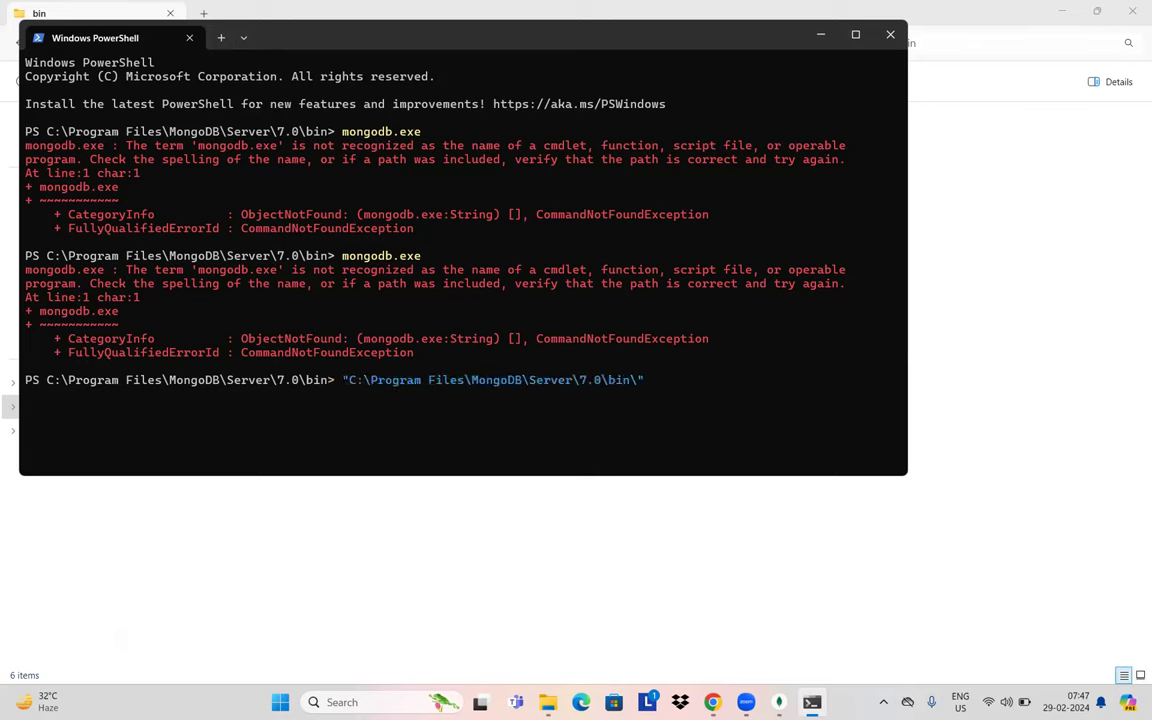
key(Return)
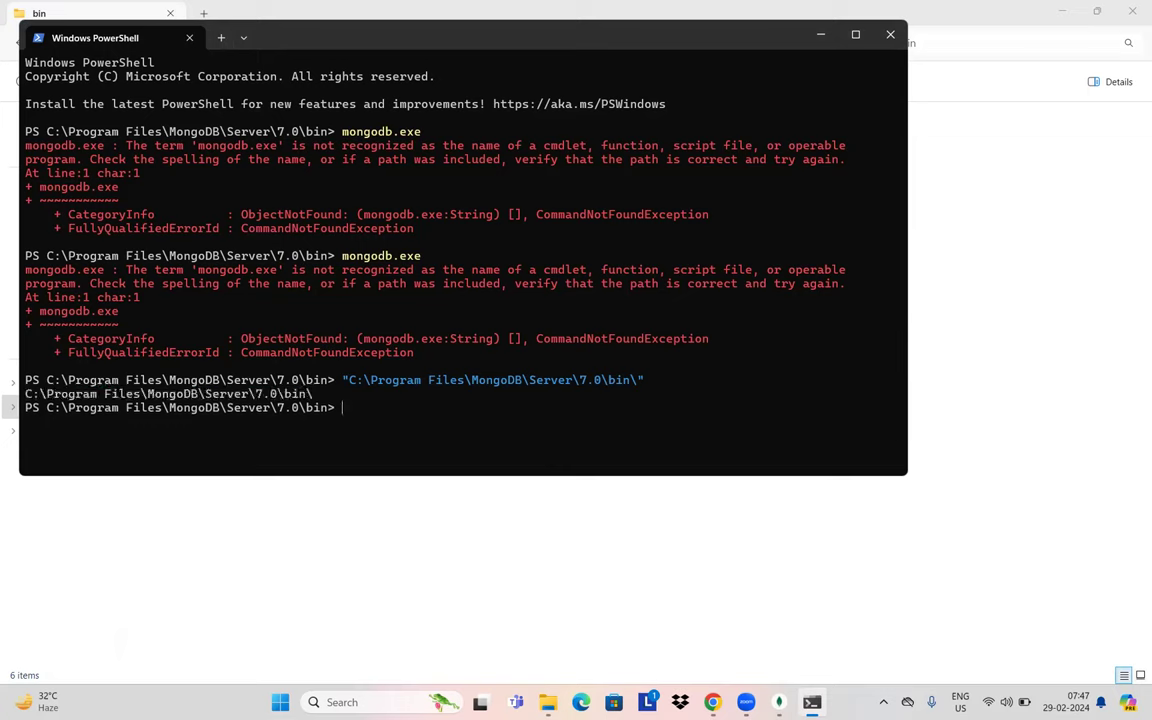
- Move up to C:\Program Files by running cd ../../ twice, and try to run mongodb.exe there
text(cd ../,)
key(BackSpace)
text(../)
key(Return)
text(cd ../)
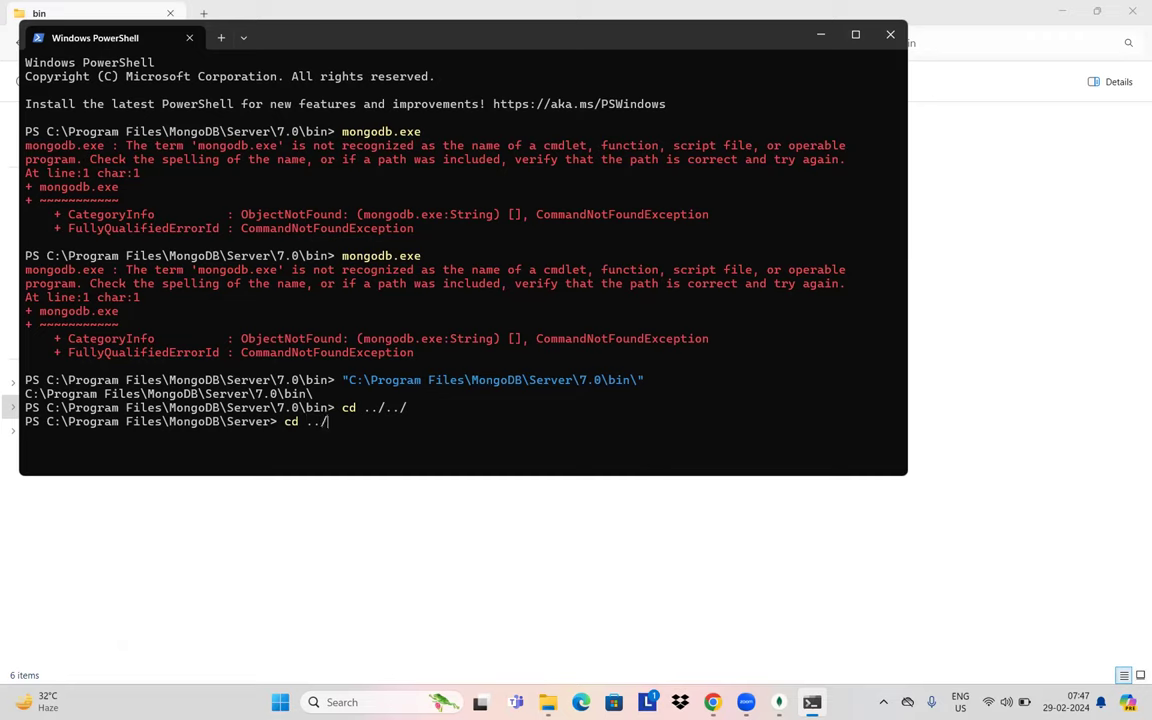
text(../)
key(Return)
text(mongodb.exe)
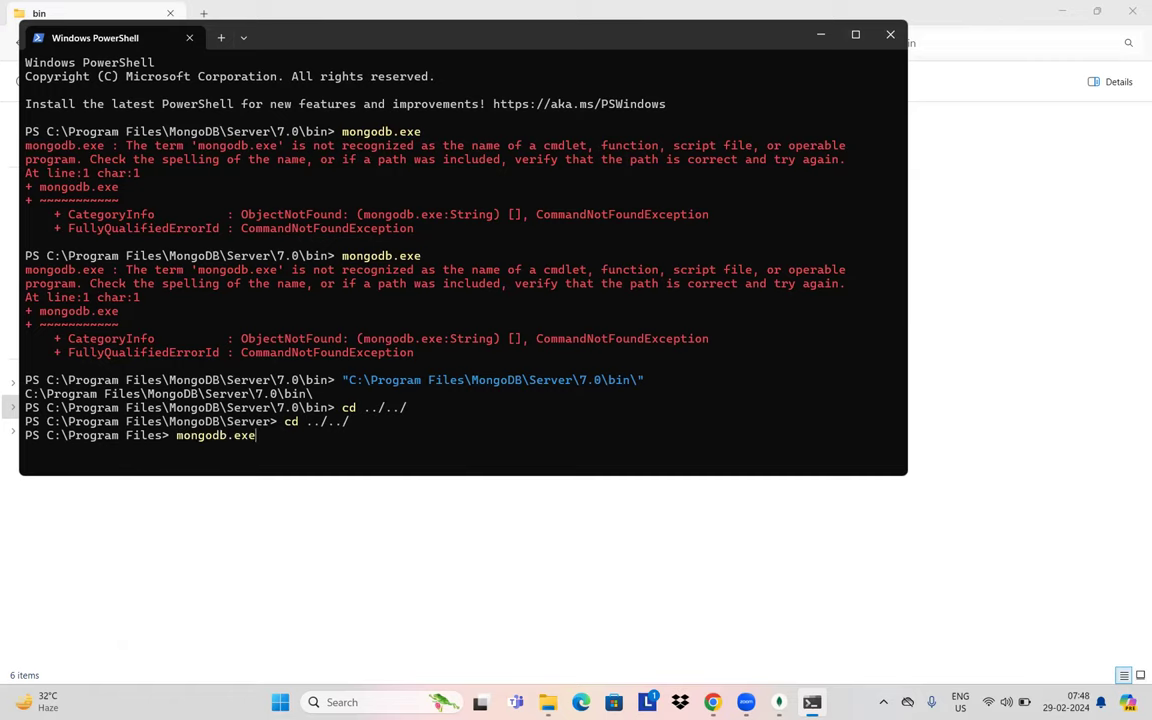
key(Return)
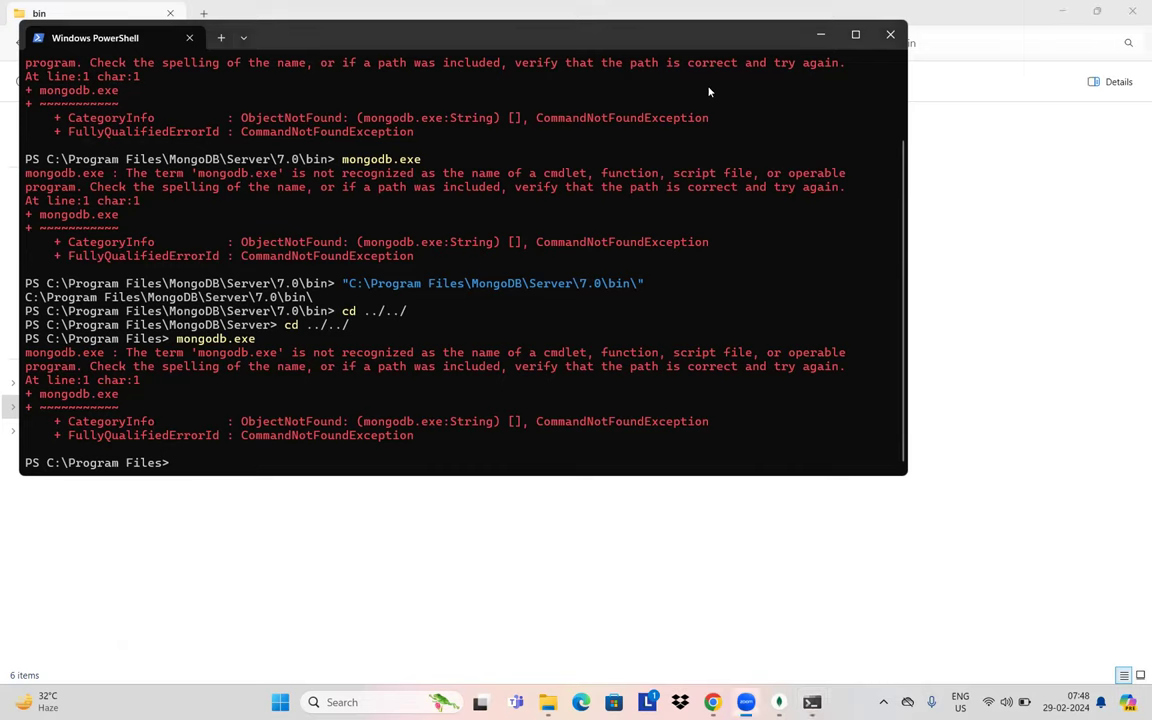
- Try to create a directory named Mongodb in C:\Program Files with mkdir
click(625, 377)
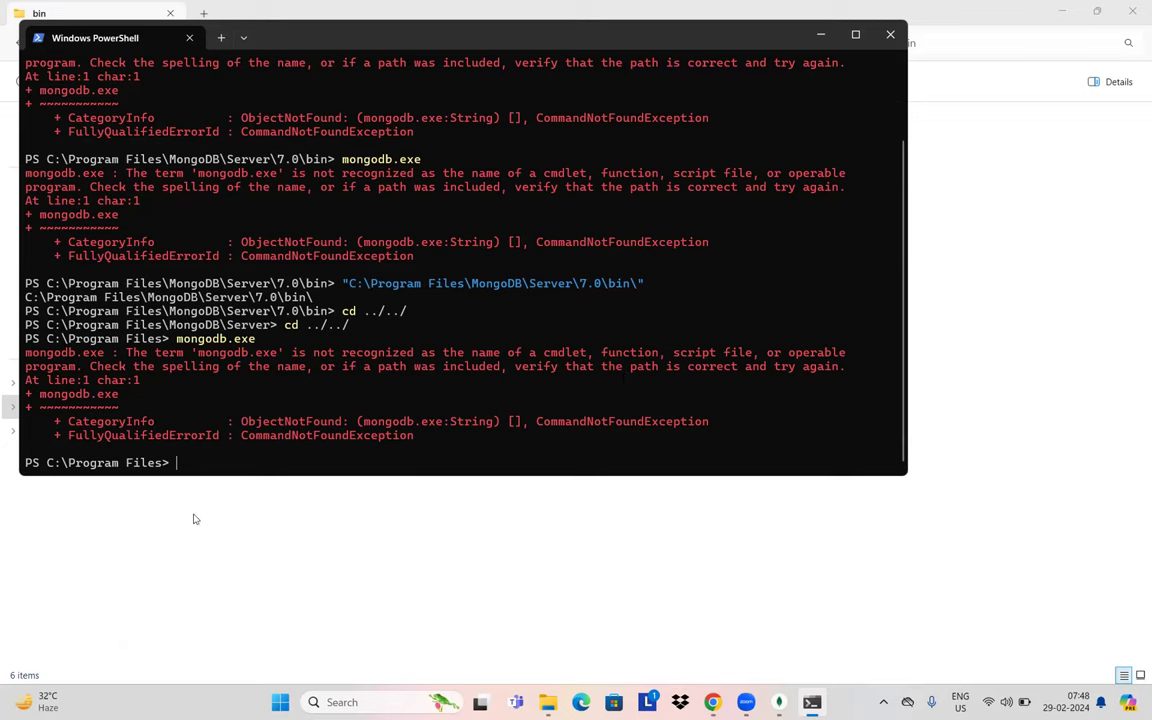
text(mkdir)
key(Caps_Lock)
text(M)
key(Caps_Lock)
text(ongod)
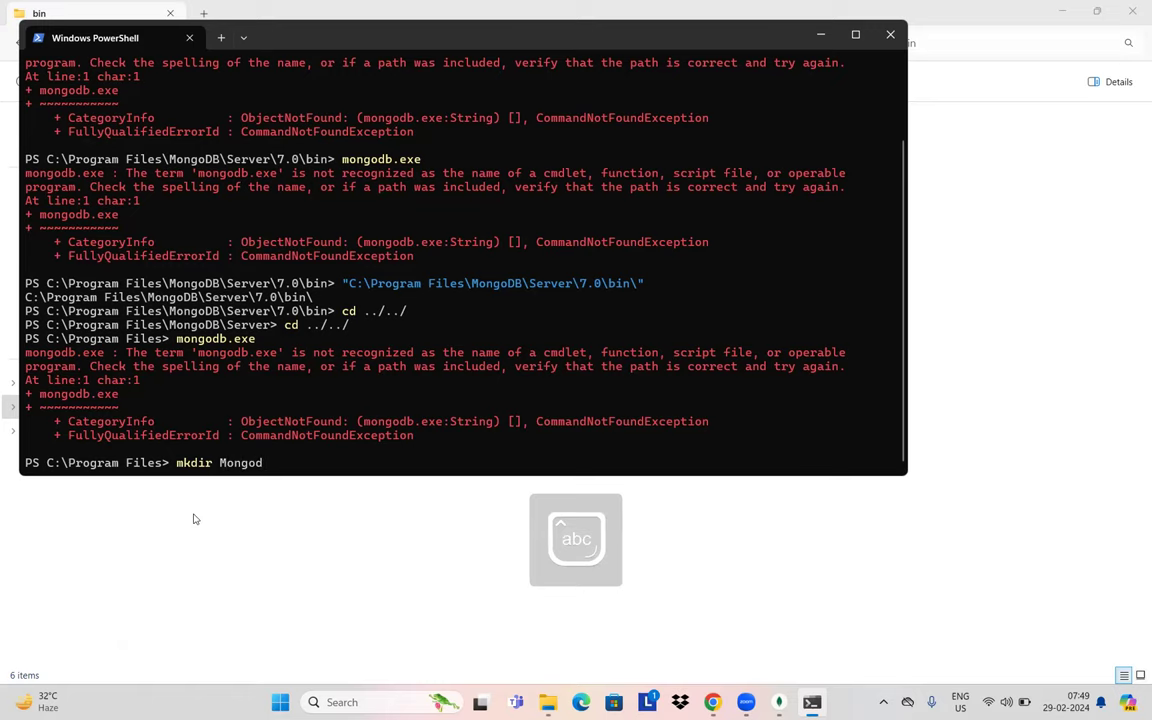
text(b)
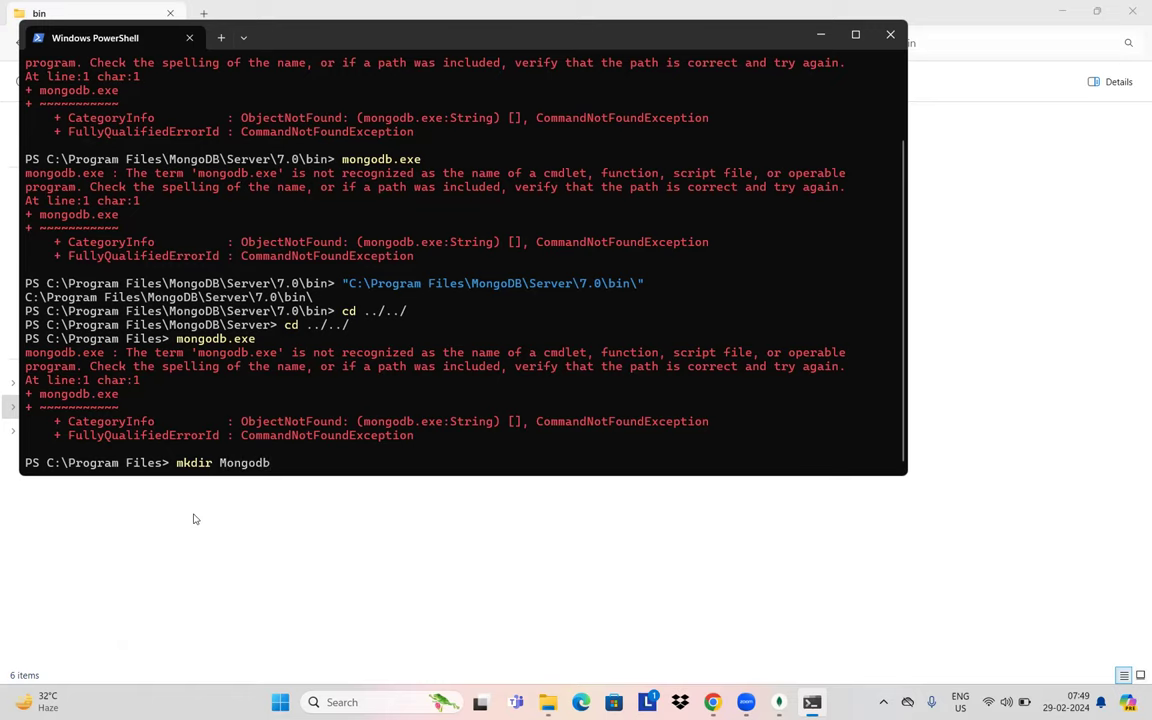
key(Return)
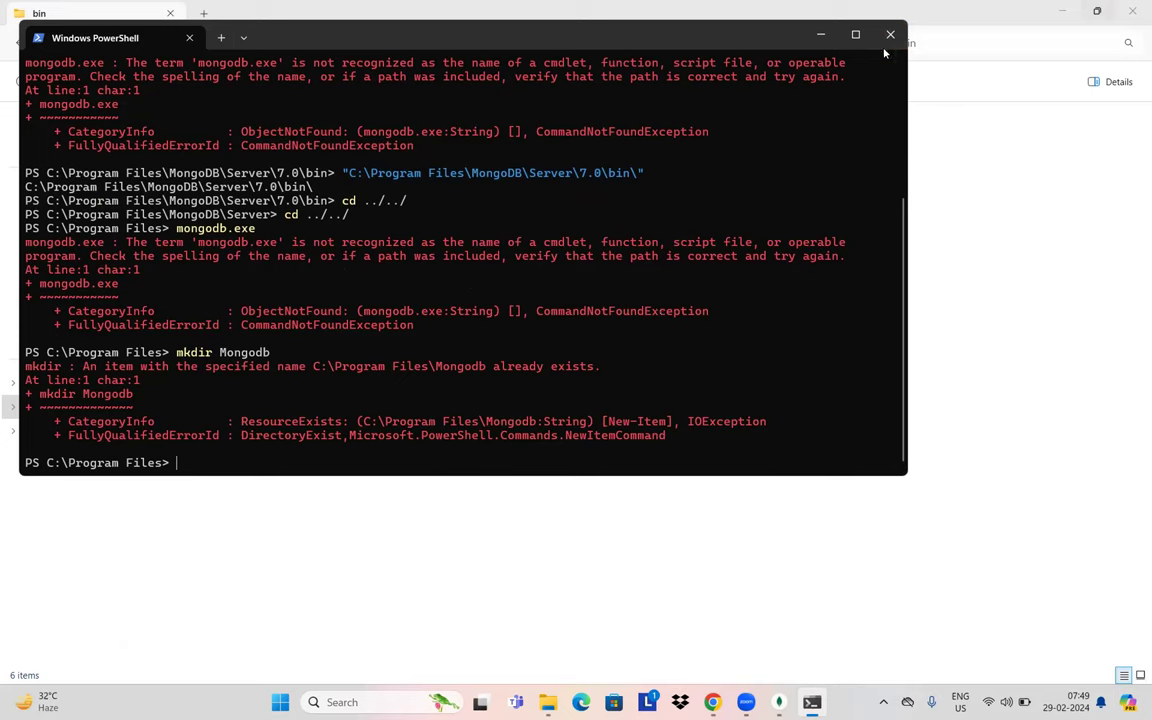
scroll(830, 60, up, 3)
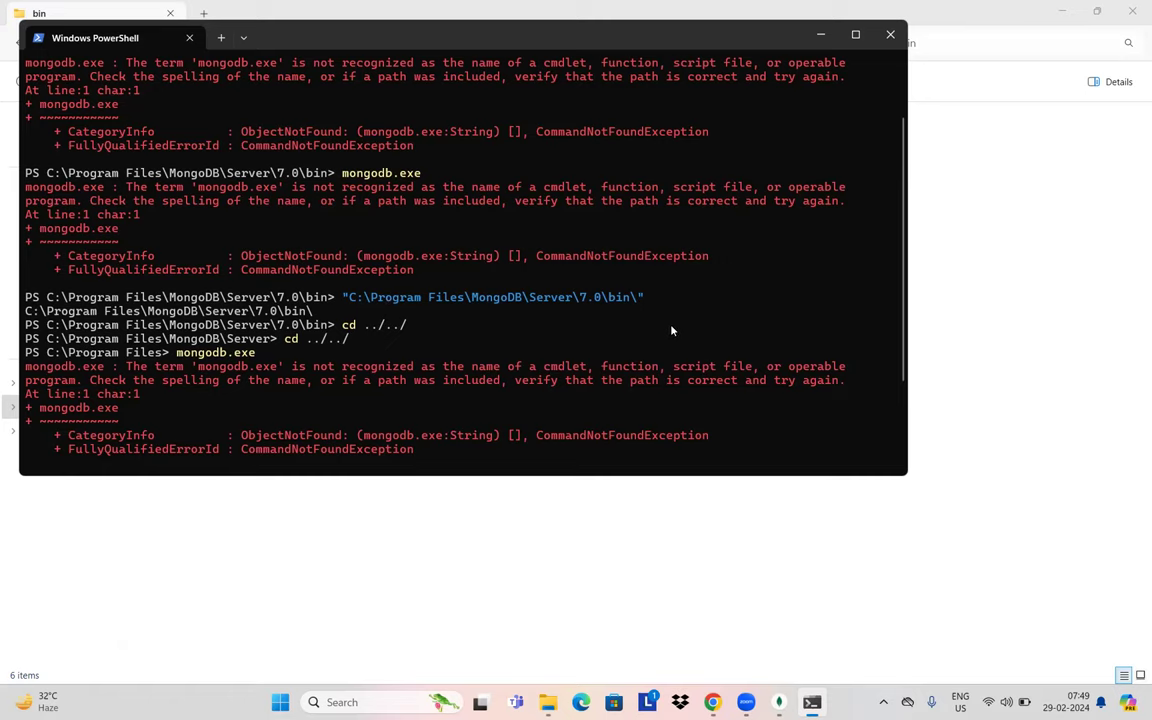
text(mkdir Mongodb)
key(Return)
text(C:\Program Files\MongoDB\Server\5.0\data\)
text(C:\Program Files\MongoDB\Server\5.0\data\)
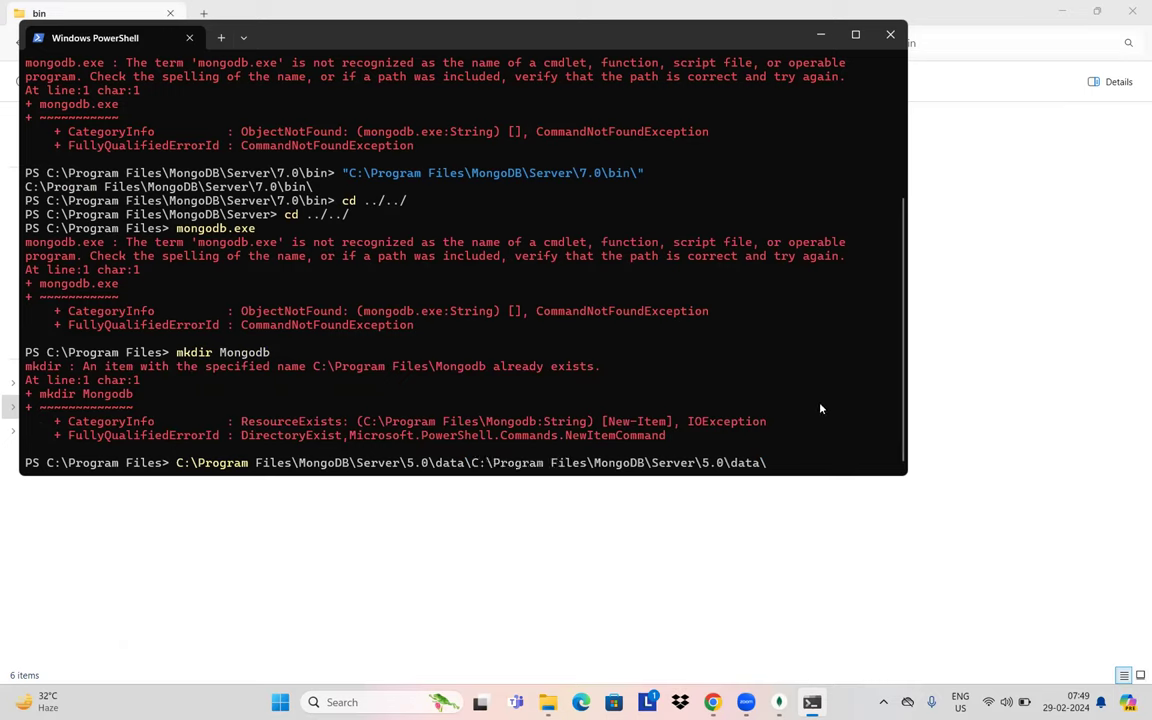
key(BackSpace)
key(BackSpace)
key(BackSpace)
key(BackSpace)
key(BackSpace)
key(BackSpace)
key(BackSpace)
key(BackSpace)
key(BackSpace)
key(BackSpace)
key(BackSpace)
key(BackSpace)
key(BackSpace)
key(BackSpace)
key(BackSpace)
key(BackSpace)
key(BackSpace)
key(BackSpace)
key(BackSpace)
key(BackSpace)
key(BackSpace)
key(BackSpace)
key(BackSpace)
key(BackSpace)
key(BackSpace)
key(BackSpace)
key(BackSpace)
key(BackSpace)
key(BackSpace)
key(BackSpace)
key(BackSpace)
key(BackSpace)
key(BackSpace)
key(BackSpace)
key(BackSpace)
key(BackSpace)
key(BackSpace)
key(BackSpace)
key(BackSpace)
key(BackSpace)
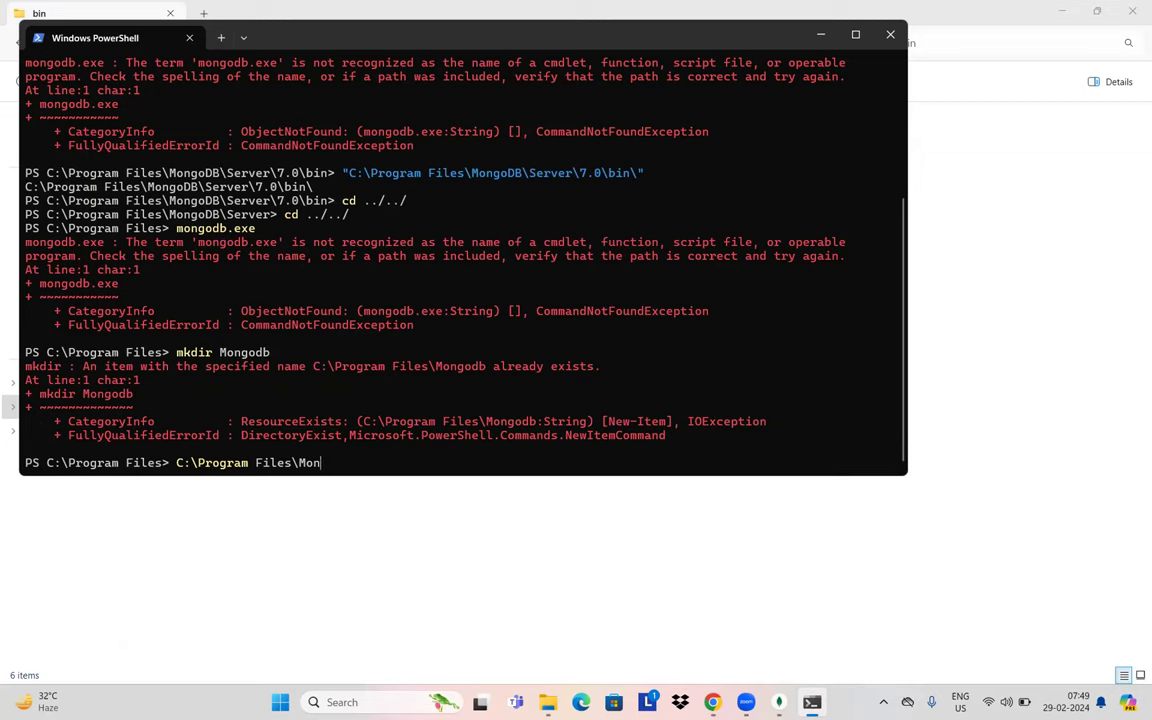
key(BackSpace)
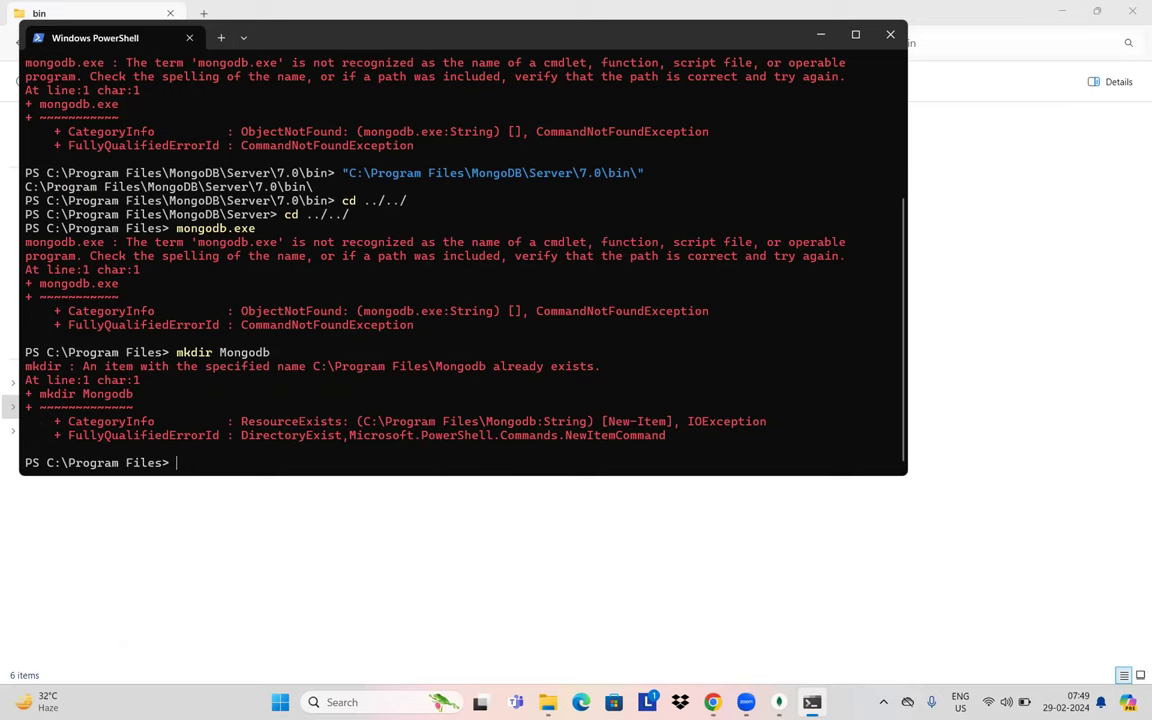
text(C:\Program Files\MongoDB\Server\5.0\data\)
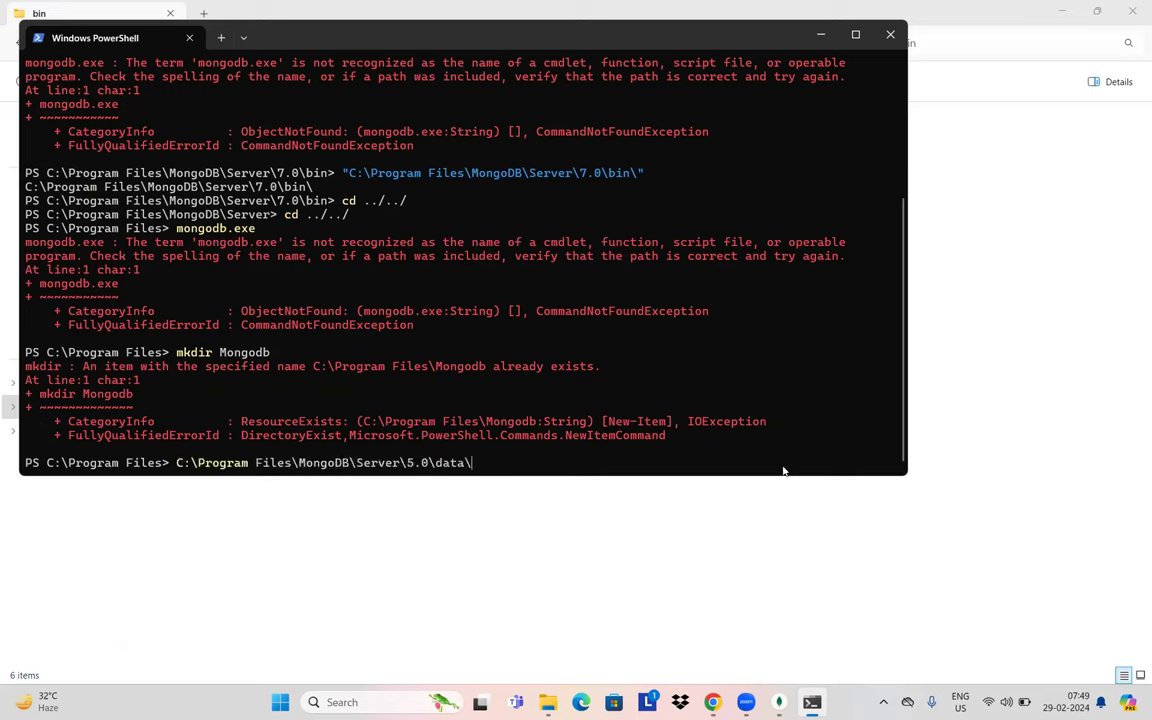
text(C:\Program Files\MongoDB\Server\5.0\data\)
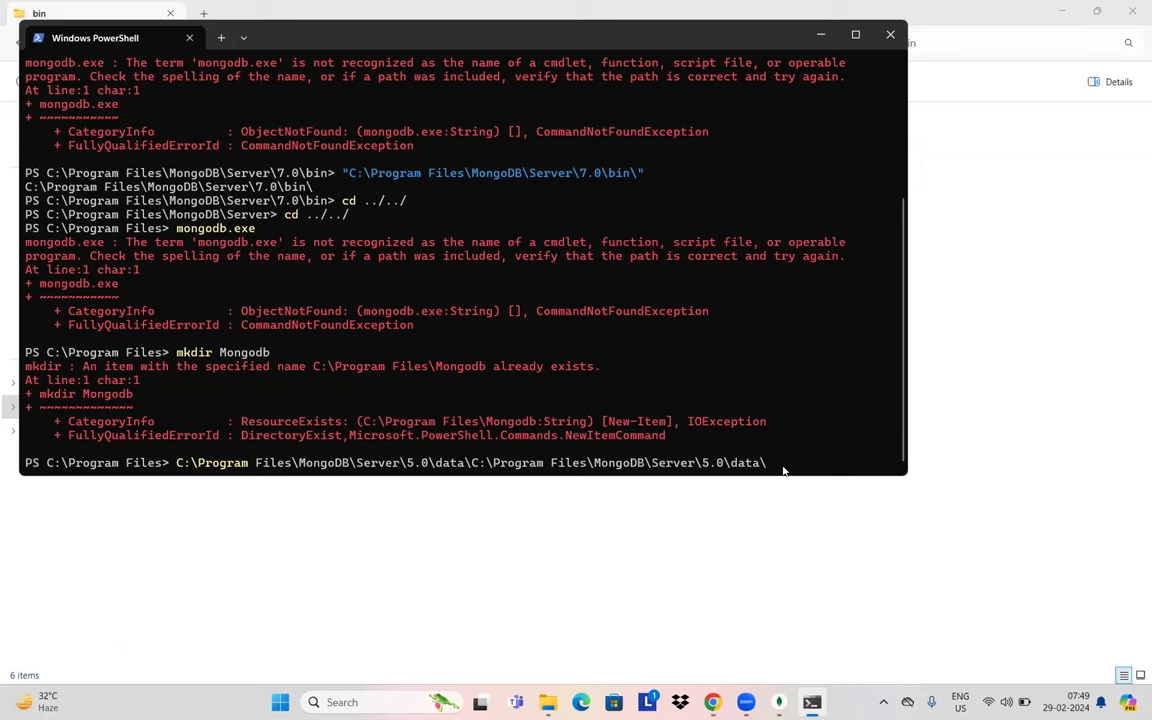
key(BackSpace)
key(BackSpace)
key(BackSpace)
key(BackSpace)
key(BackSpace)
key(BackSpace)
key(BackSpace)
key(BackSpace)
key(BackSpace)
key(BackSpace)
key(BackSpace)
key(BackSpace)
key(BackSpace)
key(BackSpace)
key(BackSpace)
key(BackSpace)
key(BackSpace)
key(BackSpace)
key(BackSpace)
key(BackSpace)
key(BackSpace)
key(BackSpace)
key(BackSpace)
key(BackSpace)
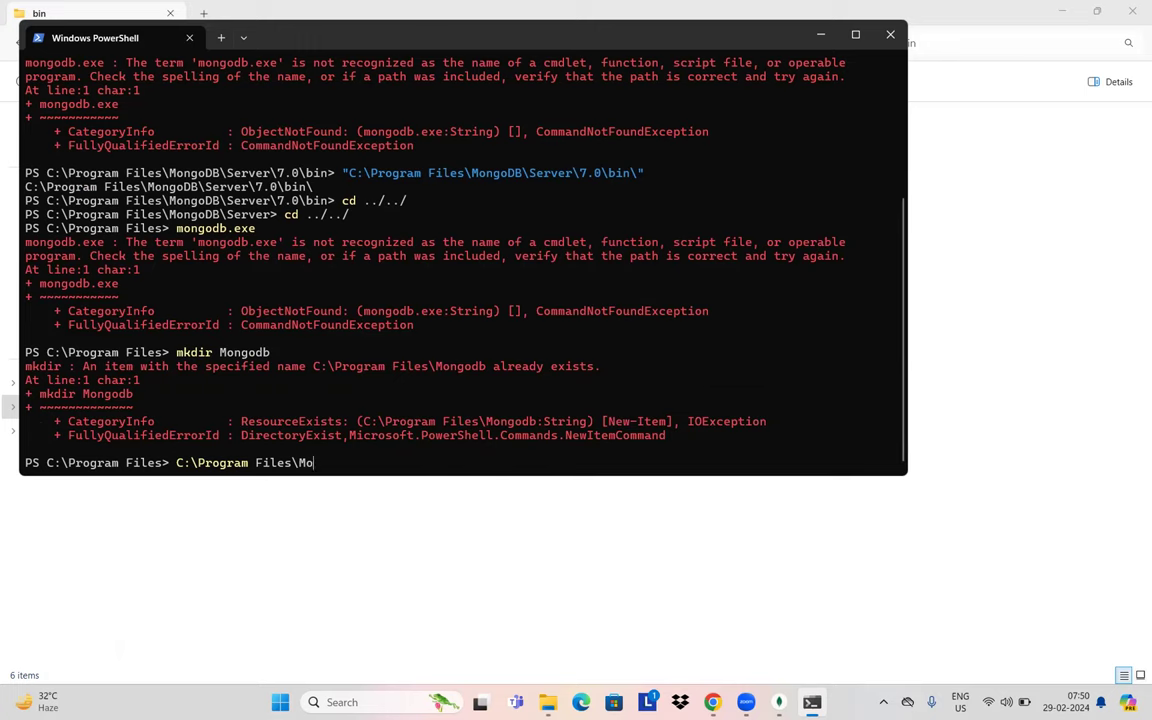
key(BackSpace)
key(BackSpace)
key(BackSpace)
key(BackSpace)
key(BackSpace)
key(BackSpace)
key(BackSpace)
key(BackSpace)
key(BackSpace)
key(BackSpace)
key(BackSpace)
key(BackSpace)
key(BackSpace)
key(BackSpace)
key(BackSpace)
key(BackSpace)
key(BackSpace)
key(BackSpace)
key(BackSpace)
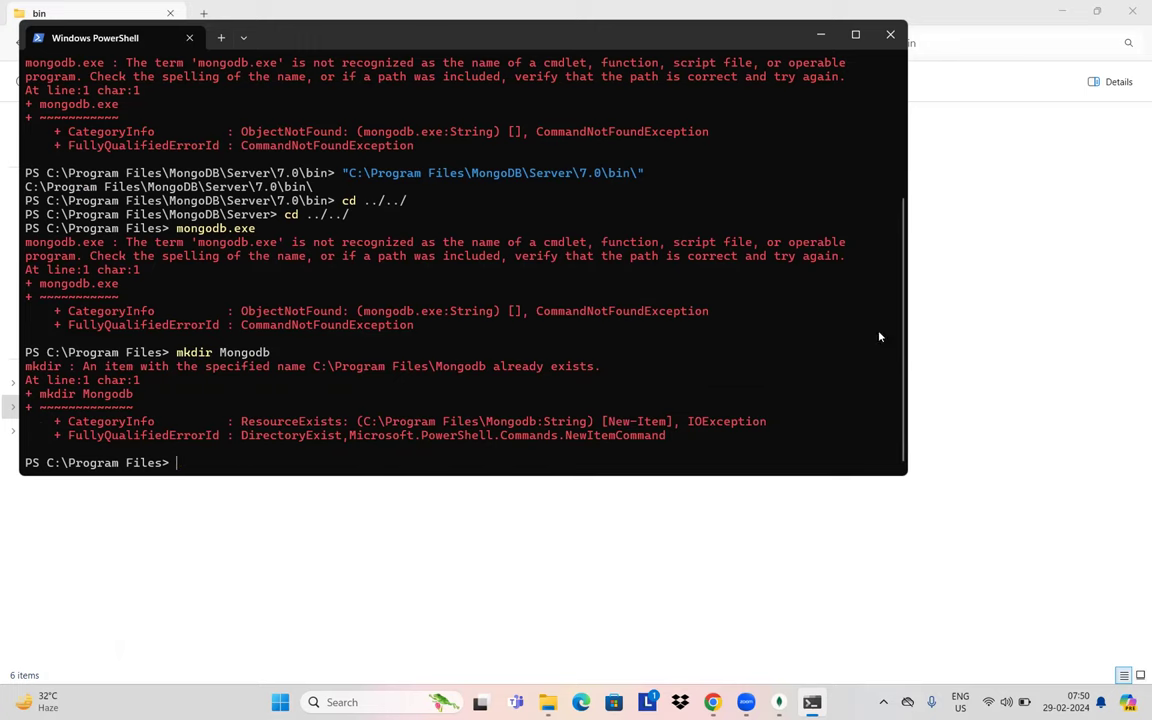
- Close the File Explorer window and the PowerShell window
click(1133, 12)
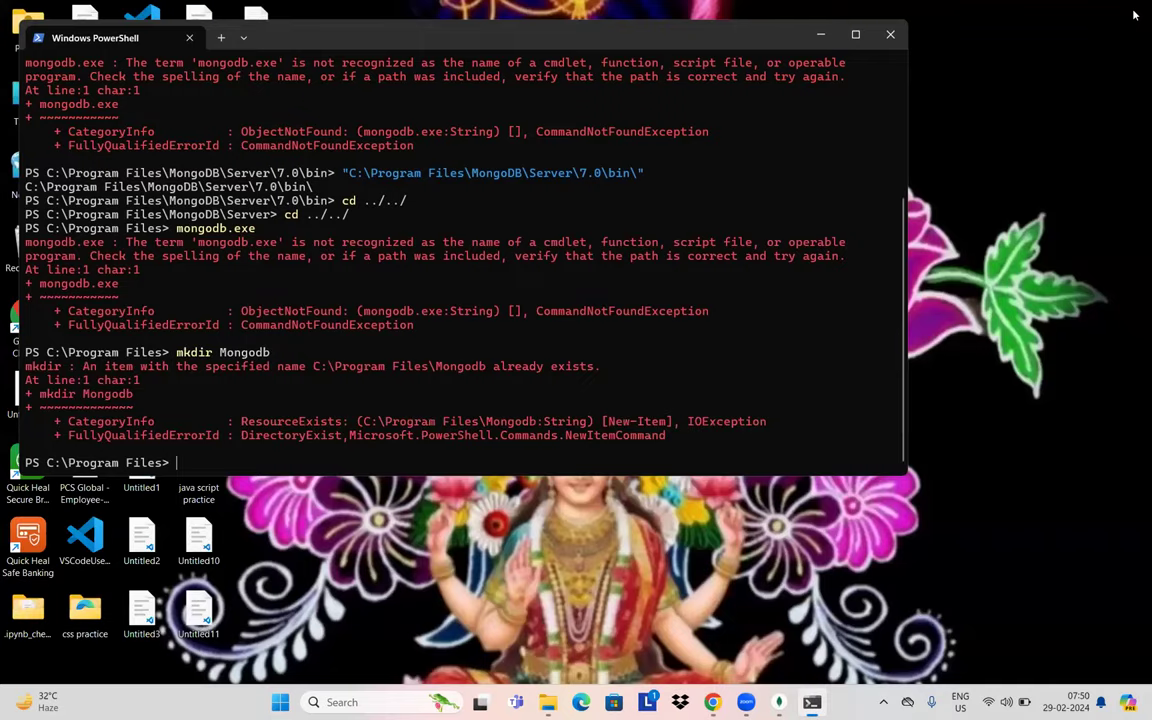
drag(873, 116, 893, 78)
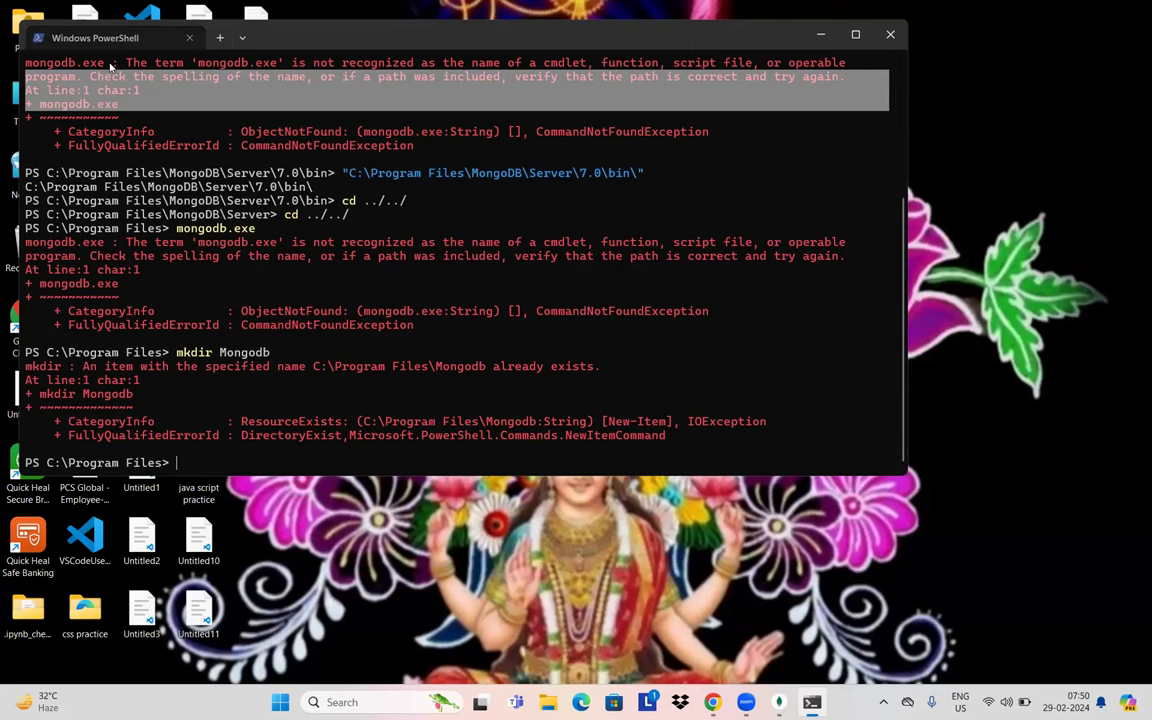
drag(110, 38, 182, 74)
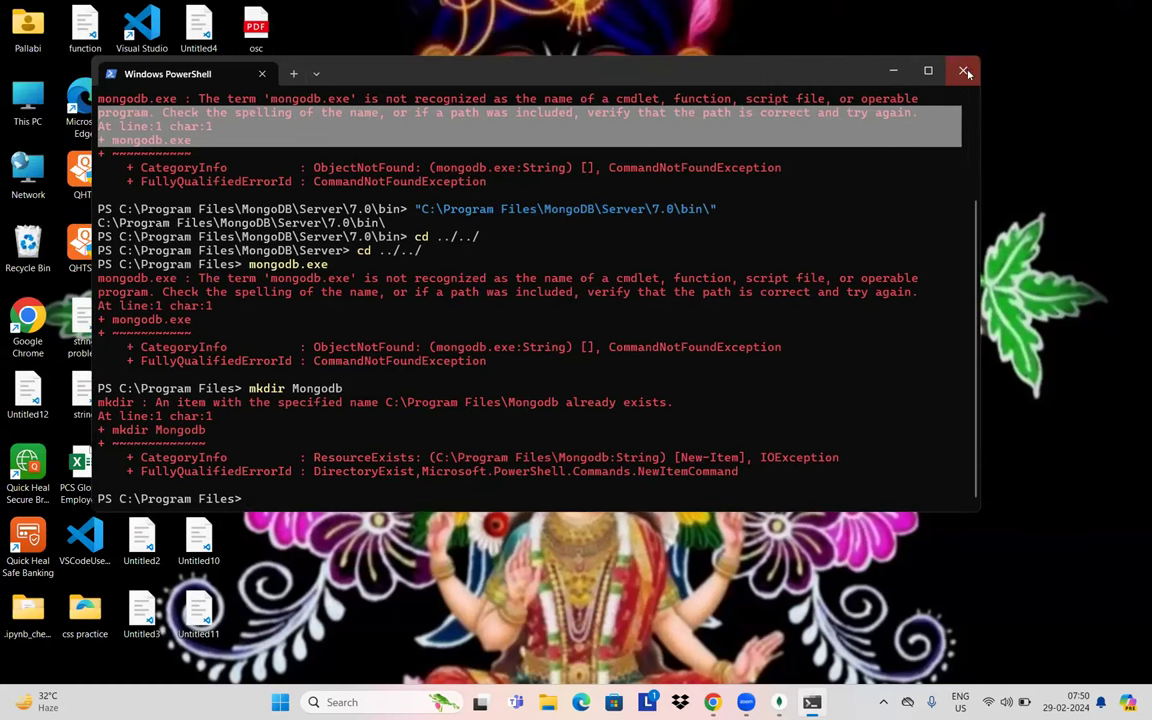
click(964, 71)
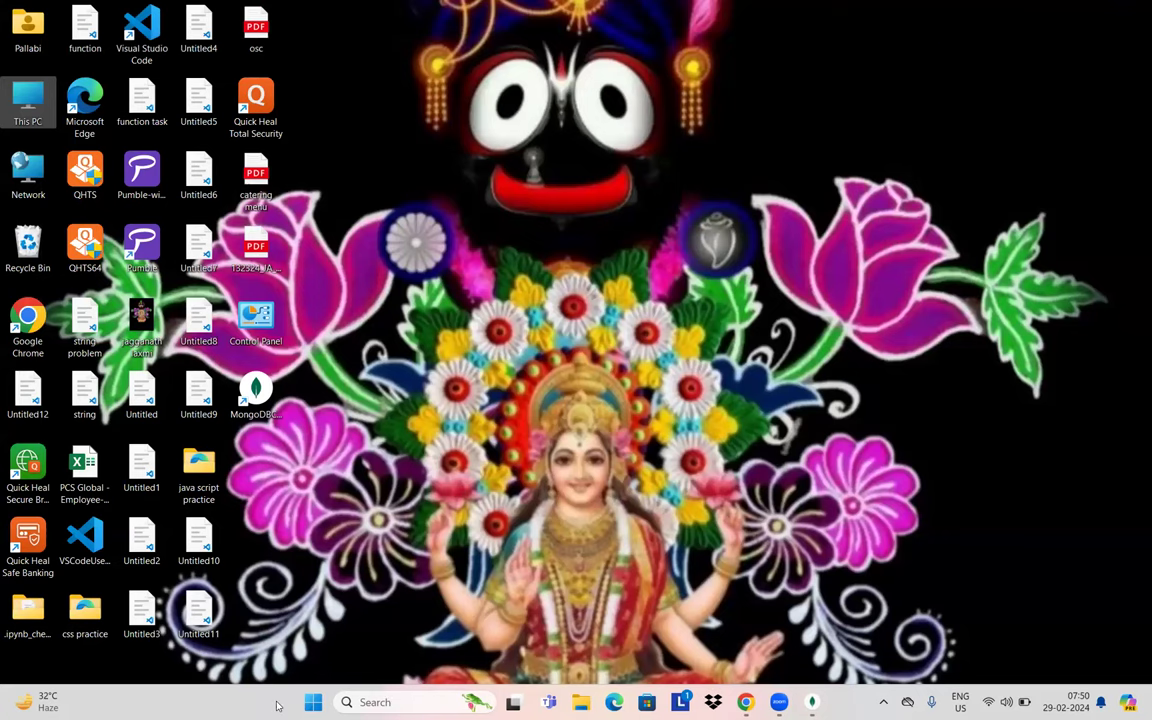
click(370, 702)
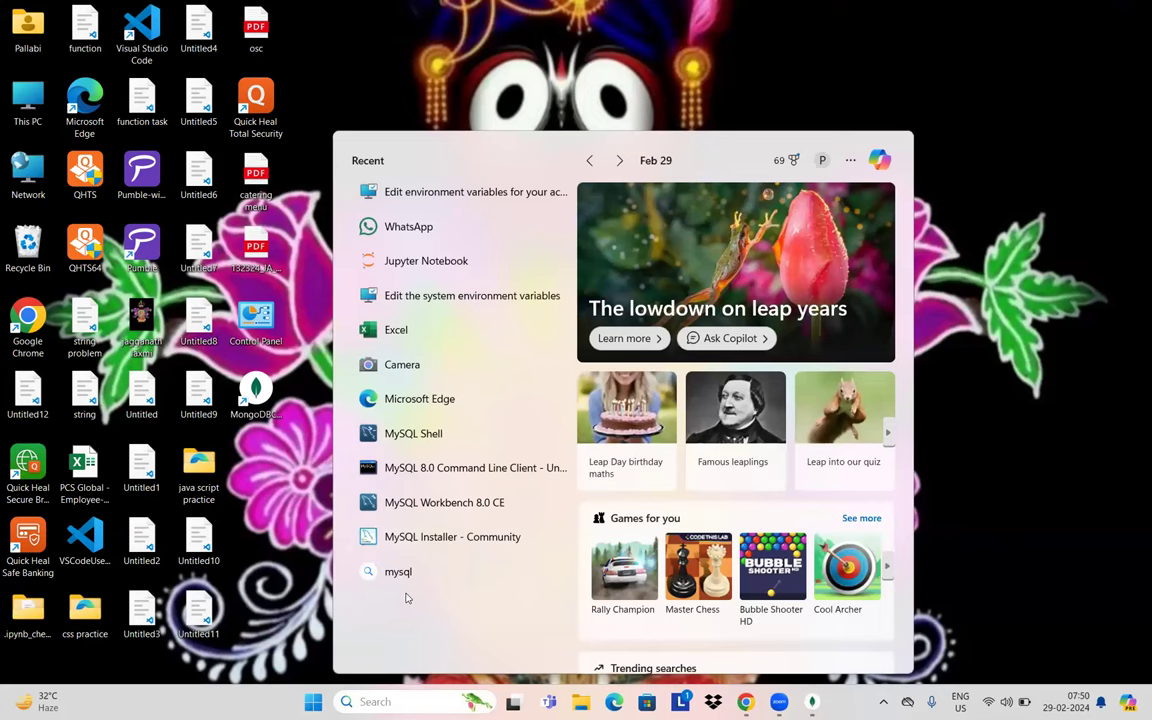
click(519, 104)
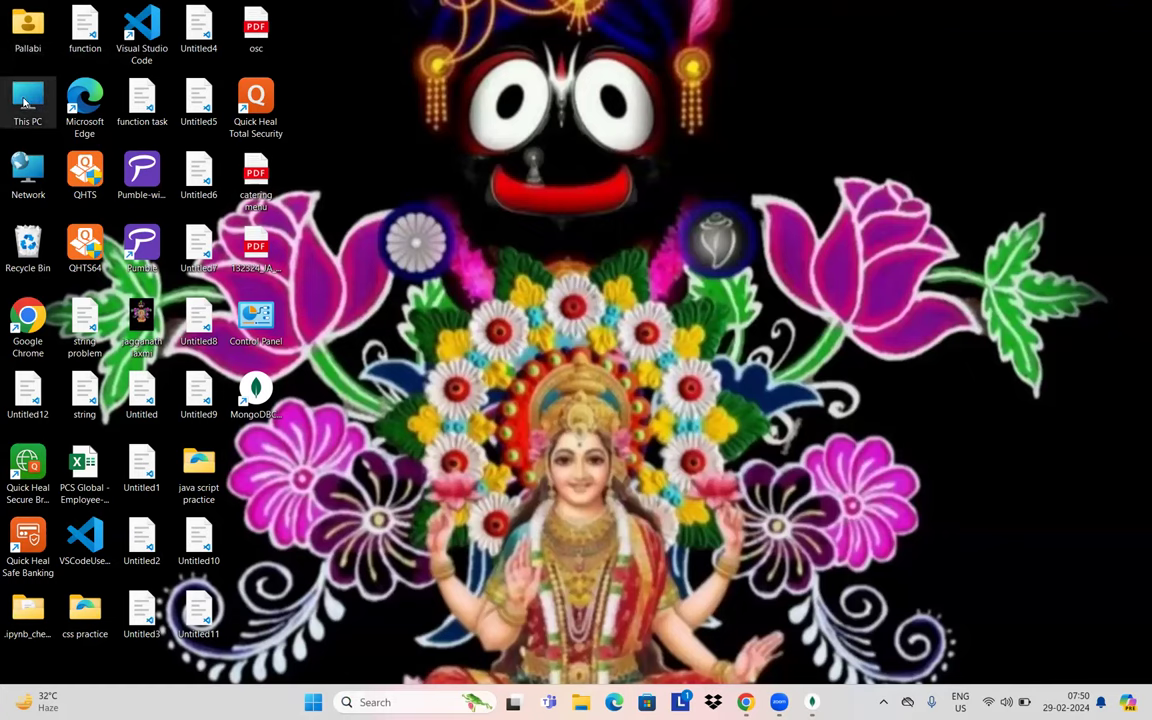
- Open the folder C:\Program Files\MongoDB\Server\7.0\bin from This PC in File Explorer
double_click(24, 103)
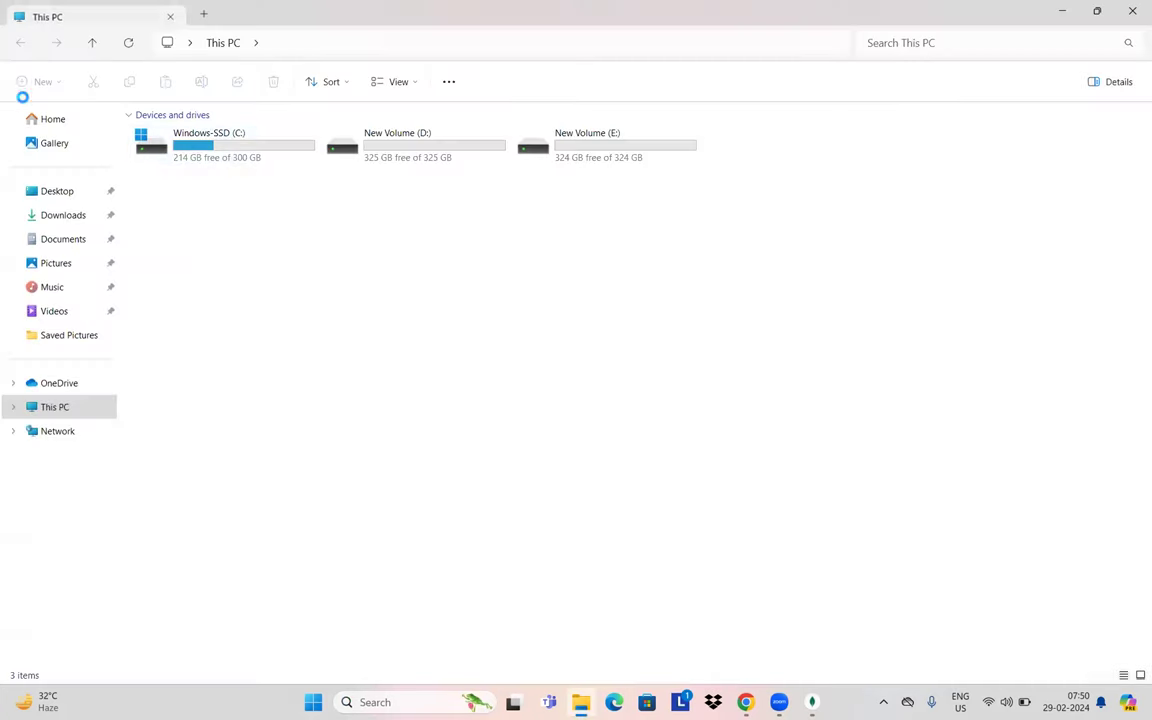
double_click(250, 152)
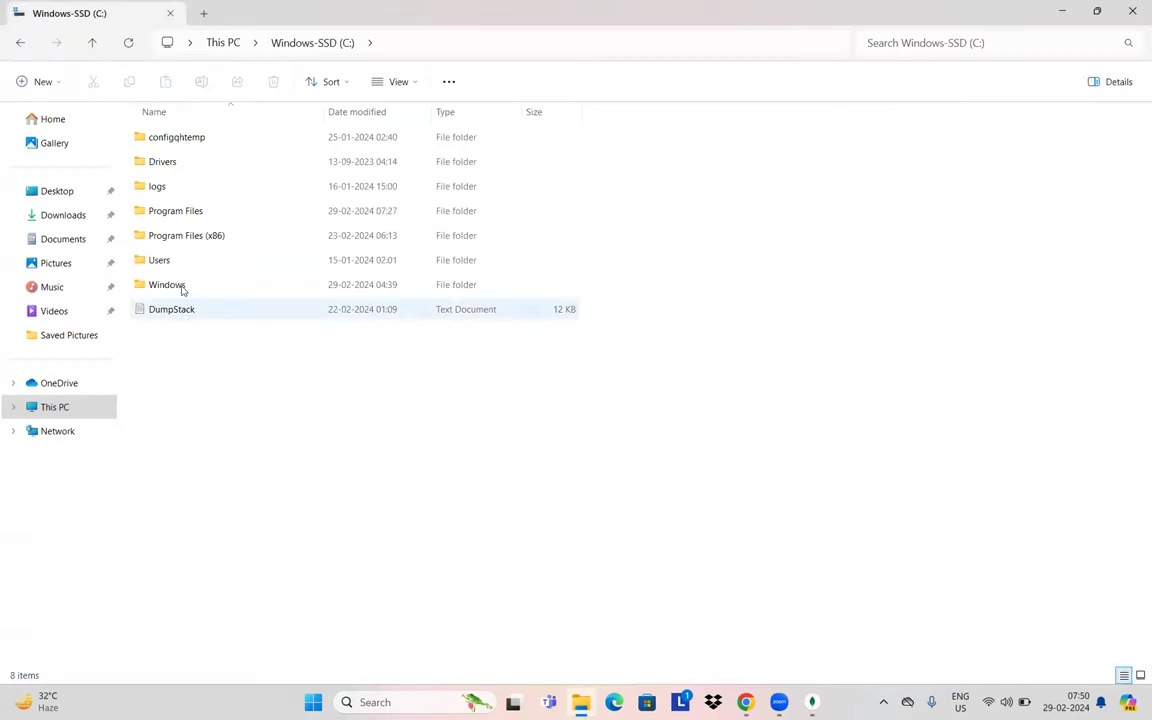
double_click(180, 146)
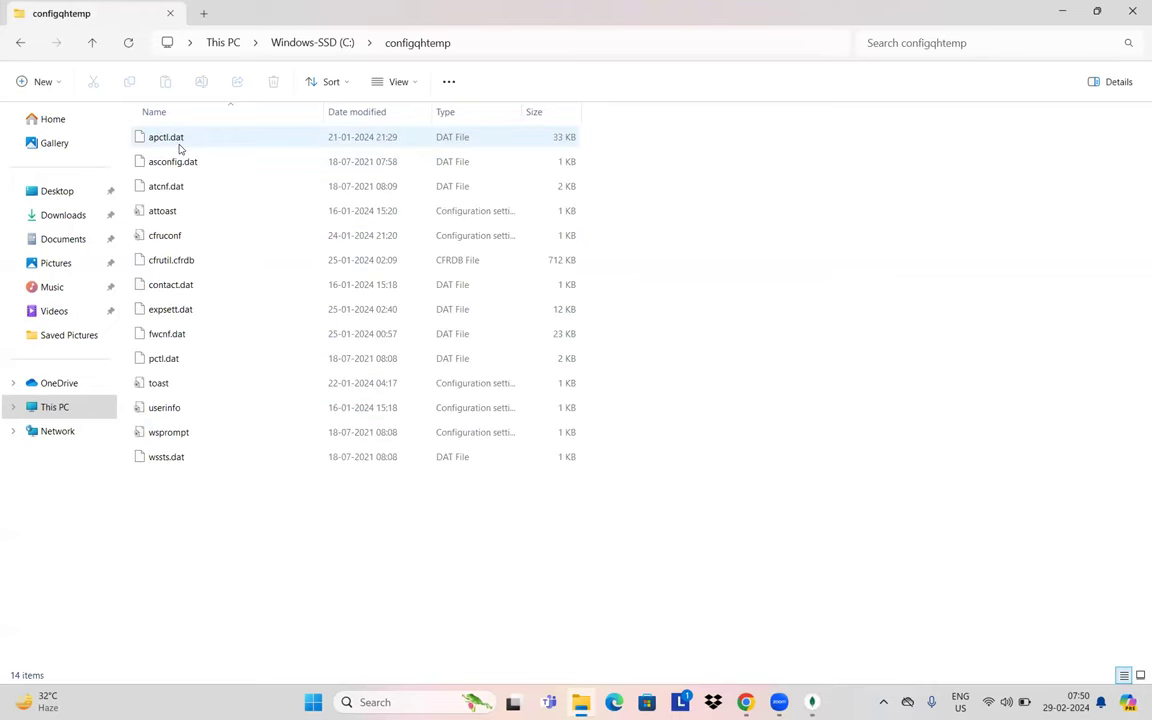
click(20, 43)
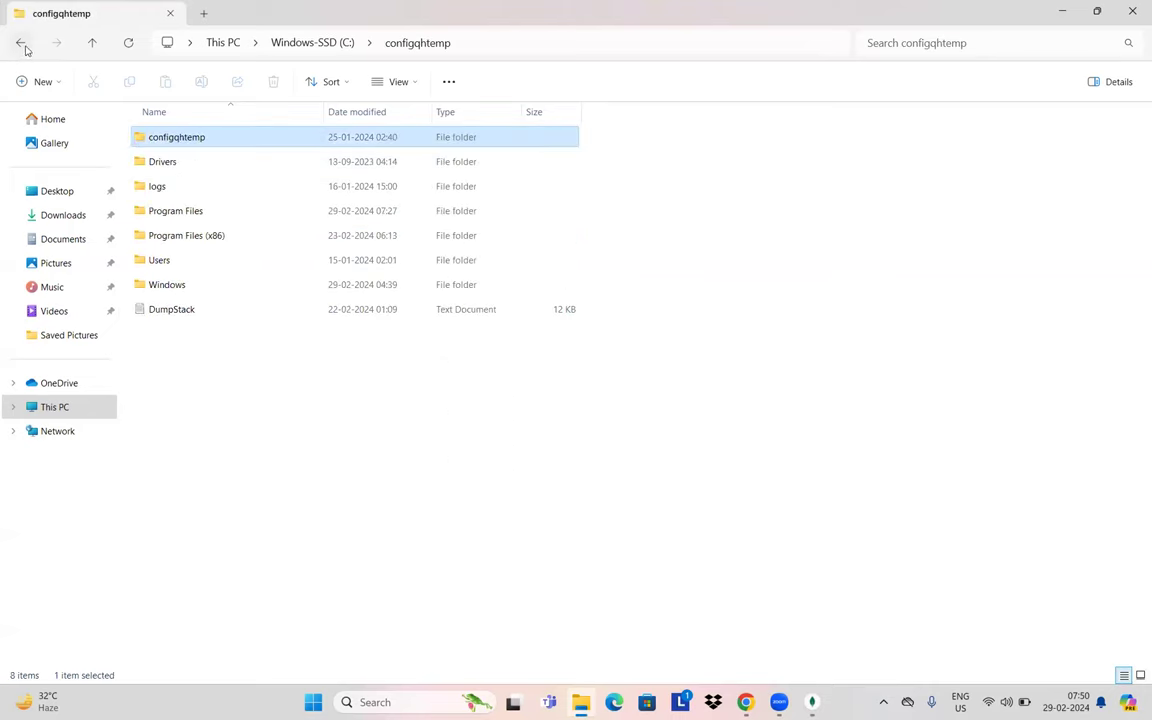
double_click(155, 211)
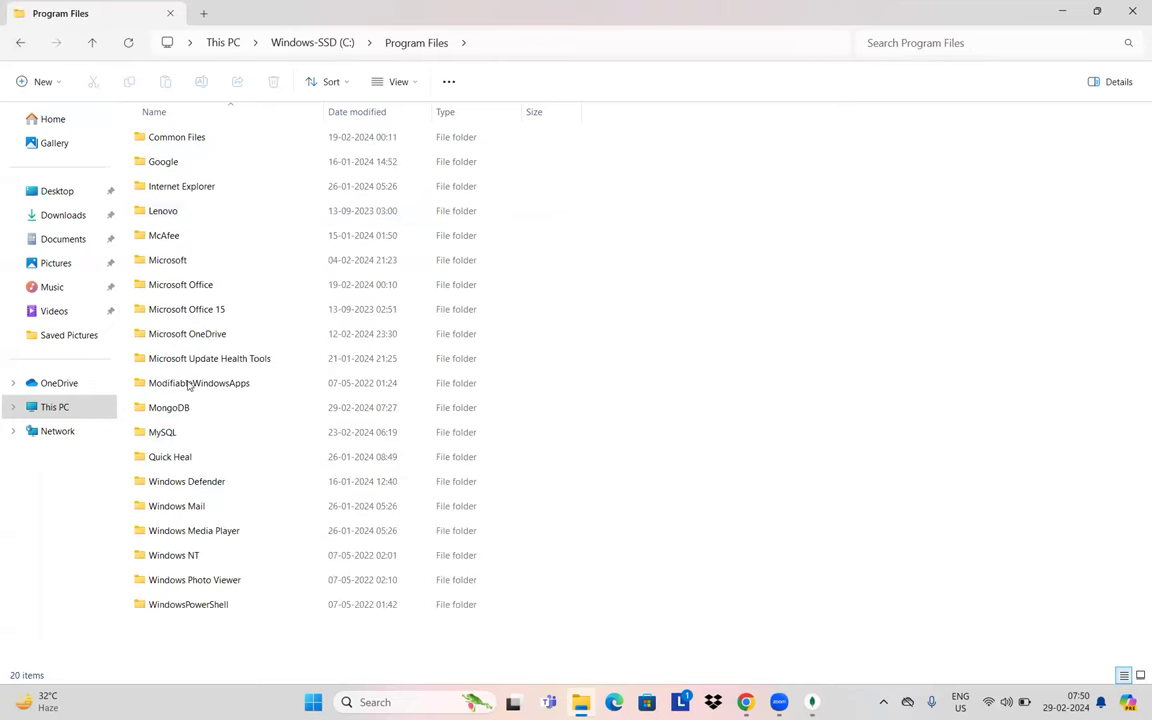
double_click(176, 411)
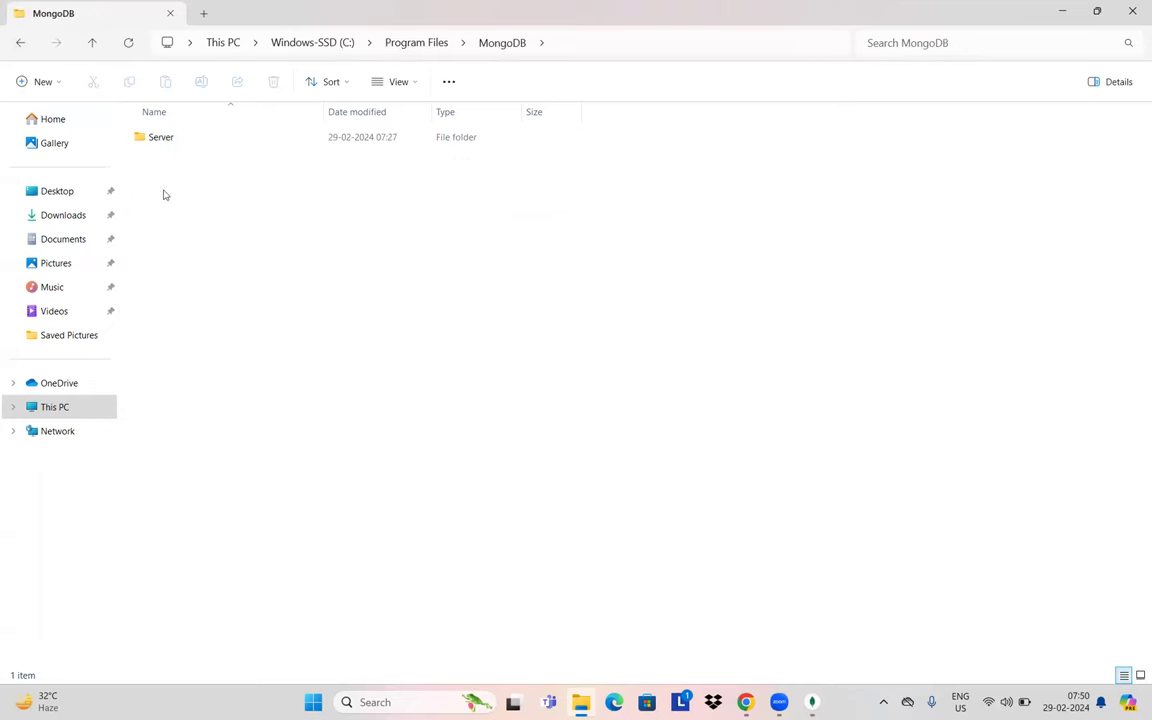
double_click(200, 132)
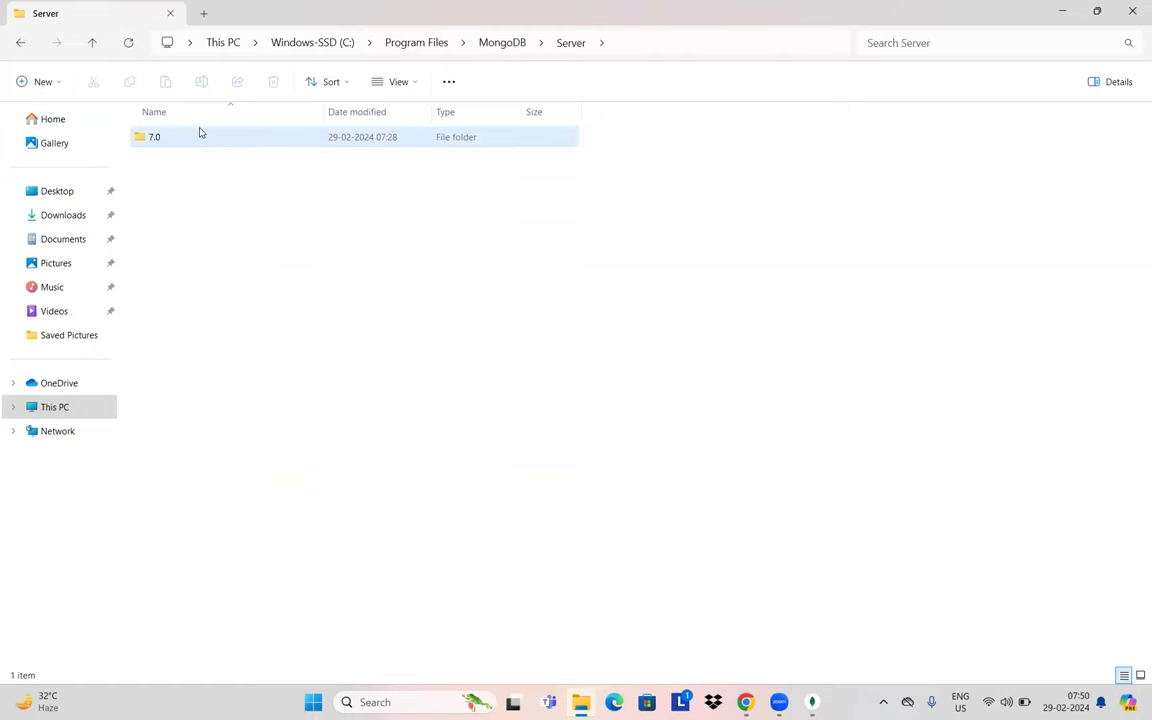
double_click(200, 132)
click(200, 132)
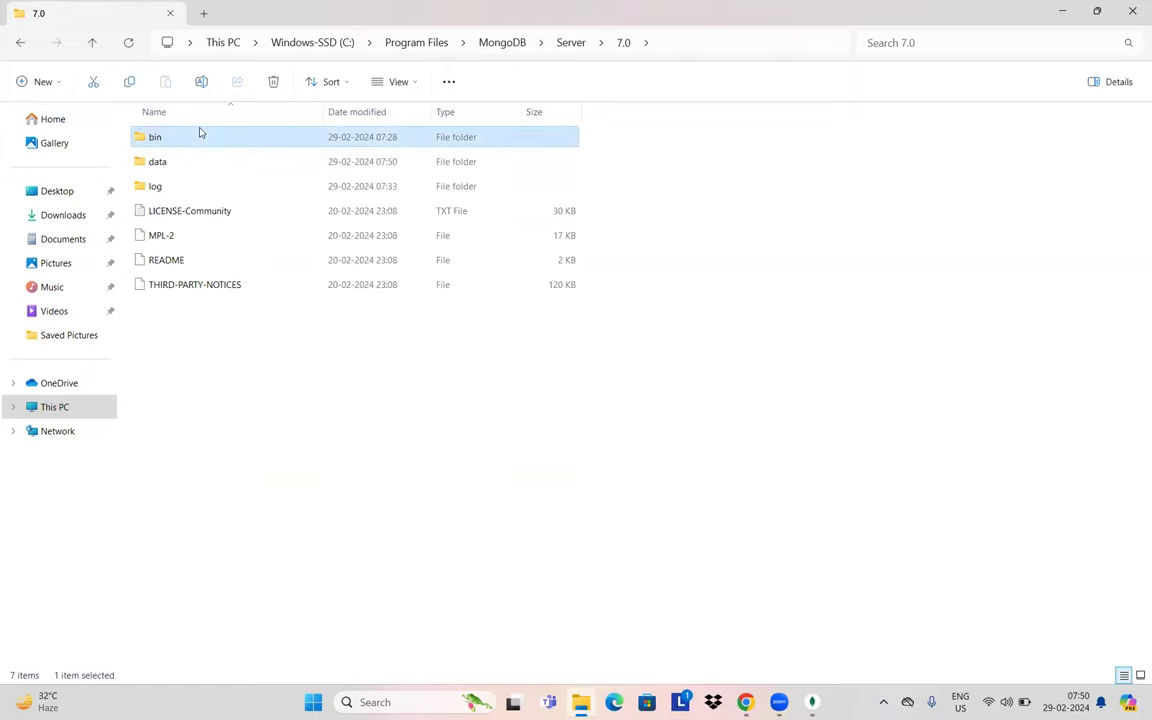
double_click(200, 132)
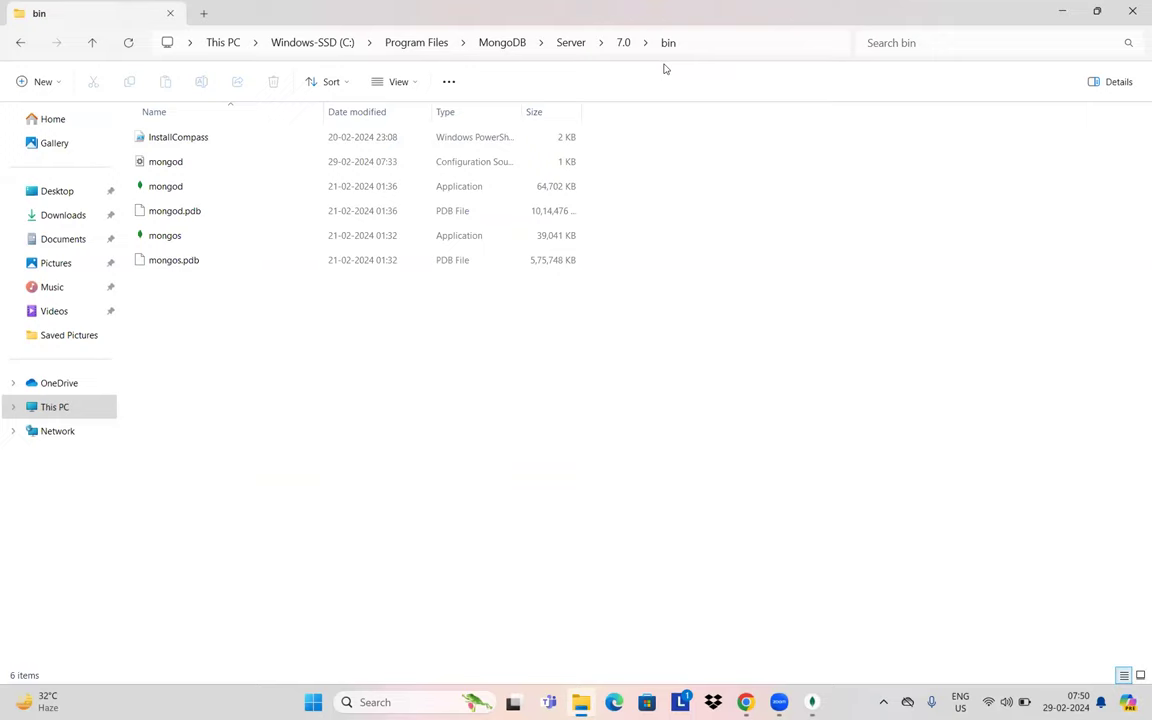
click(1095, 18)
click(871, 331)
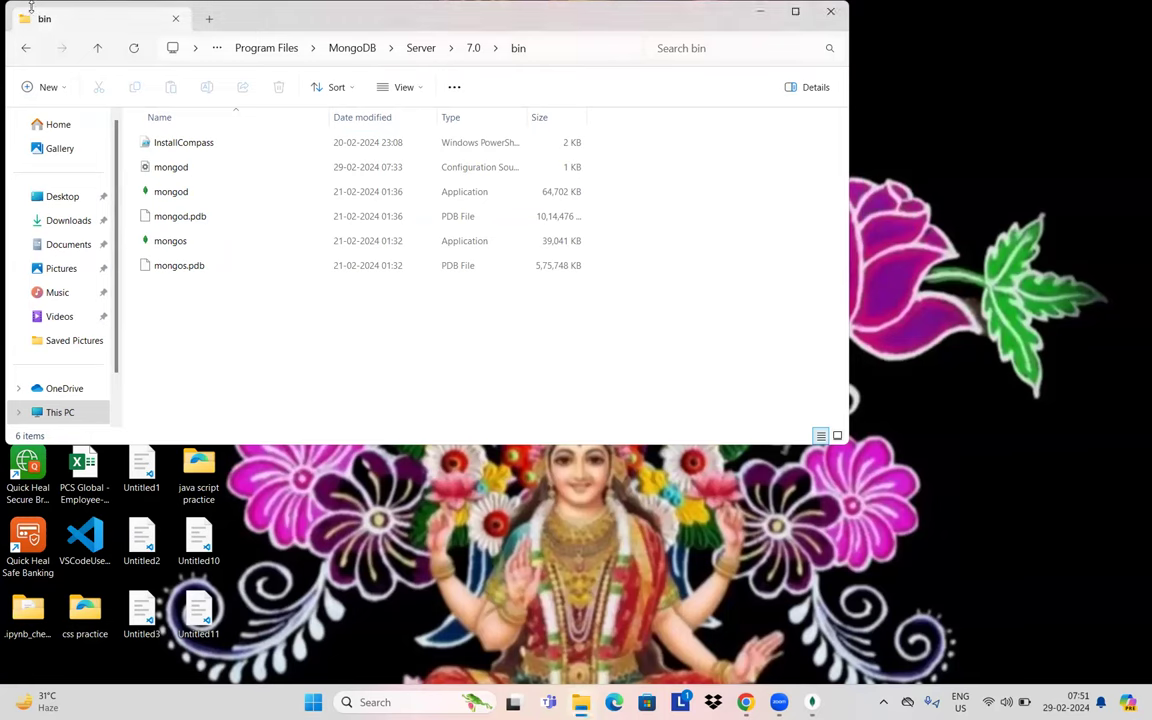
drag(31, 5, 148, 200)
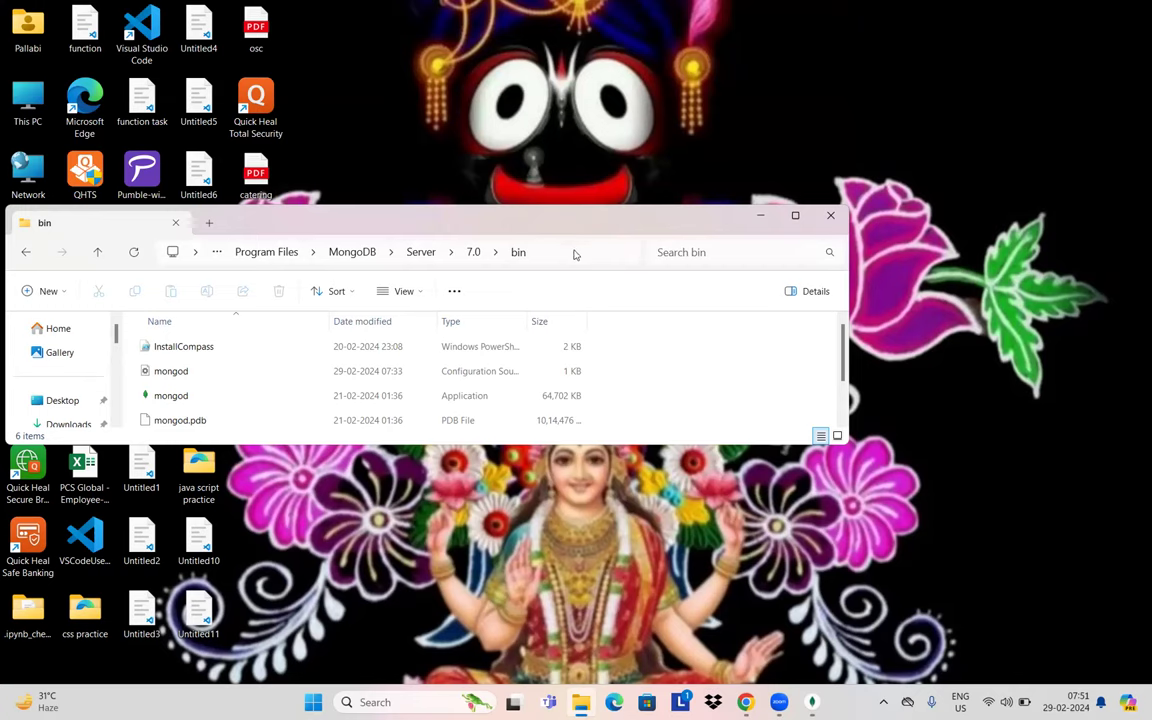
click(575, 251)
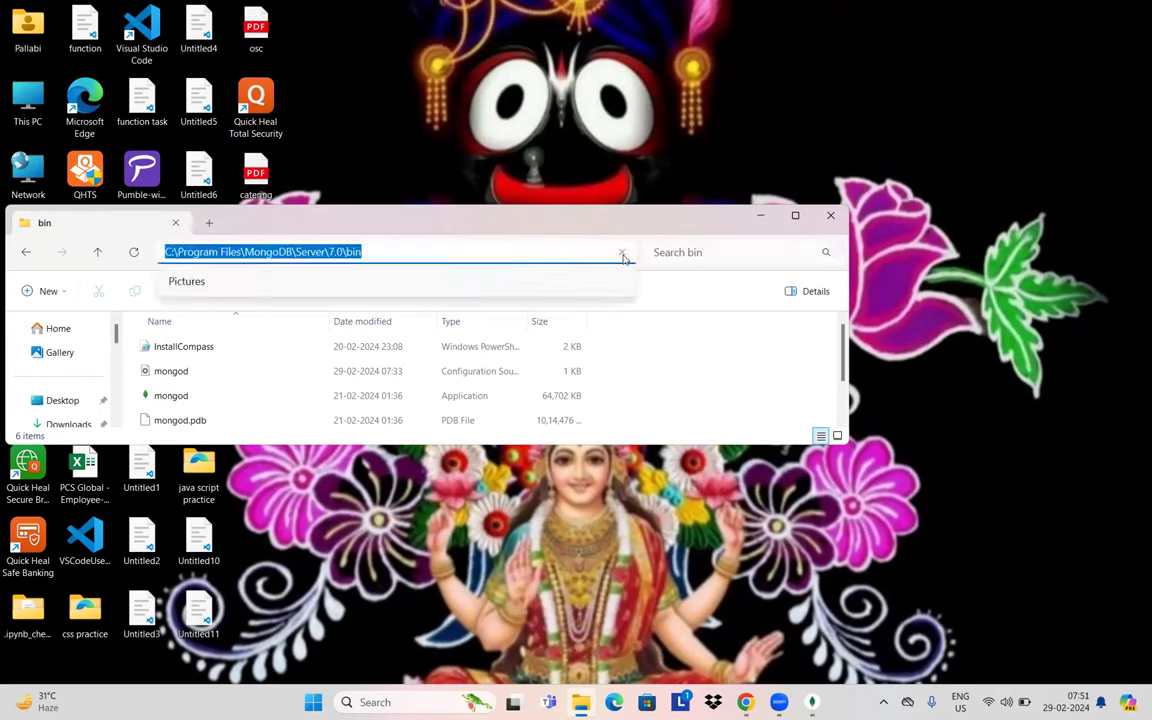
click(622, 256)
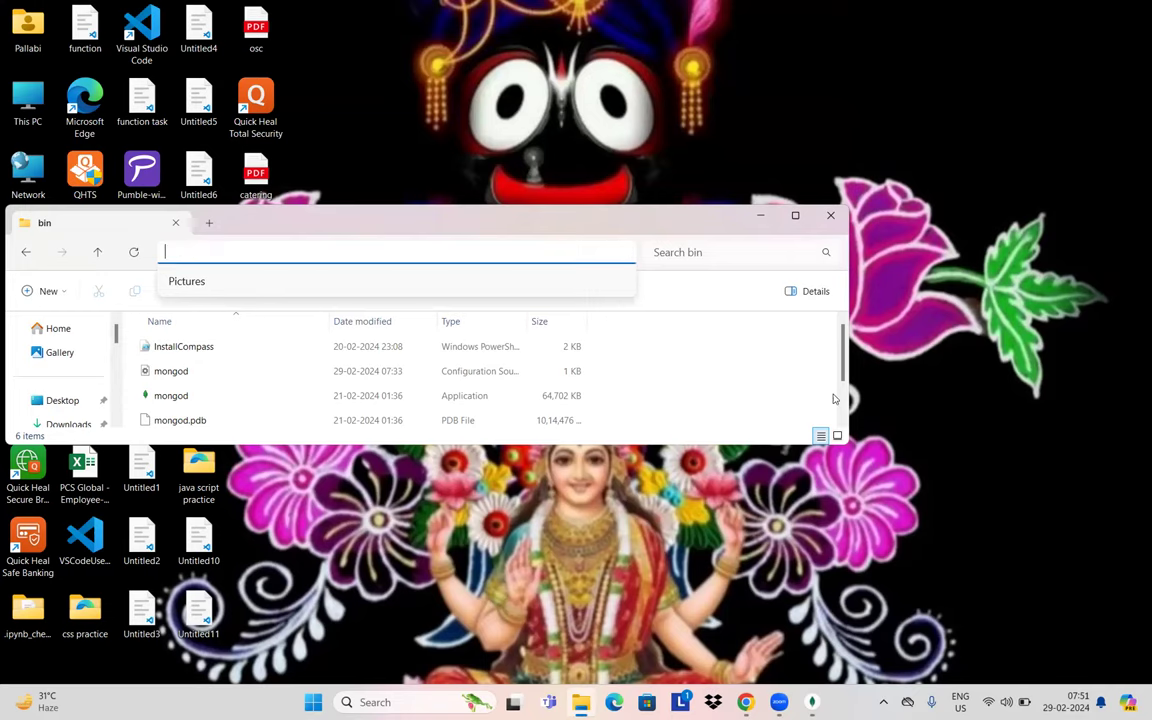
double_click(712, 210)
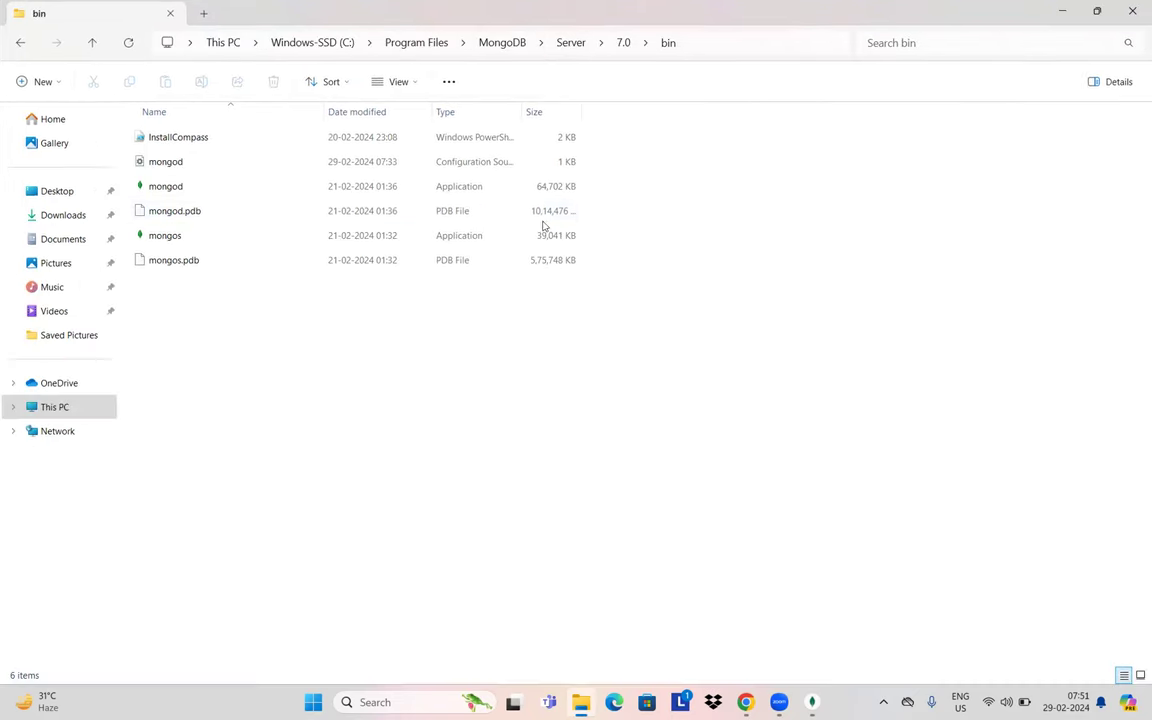
right_click(230, 264)
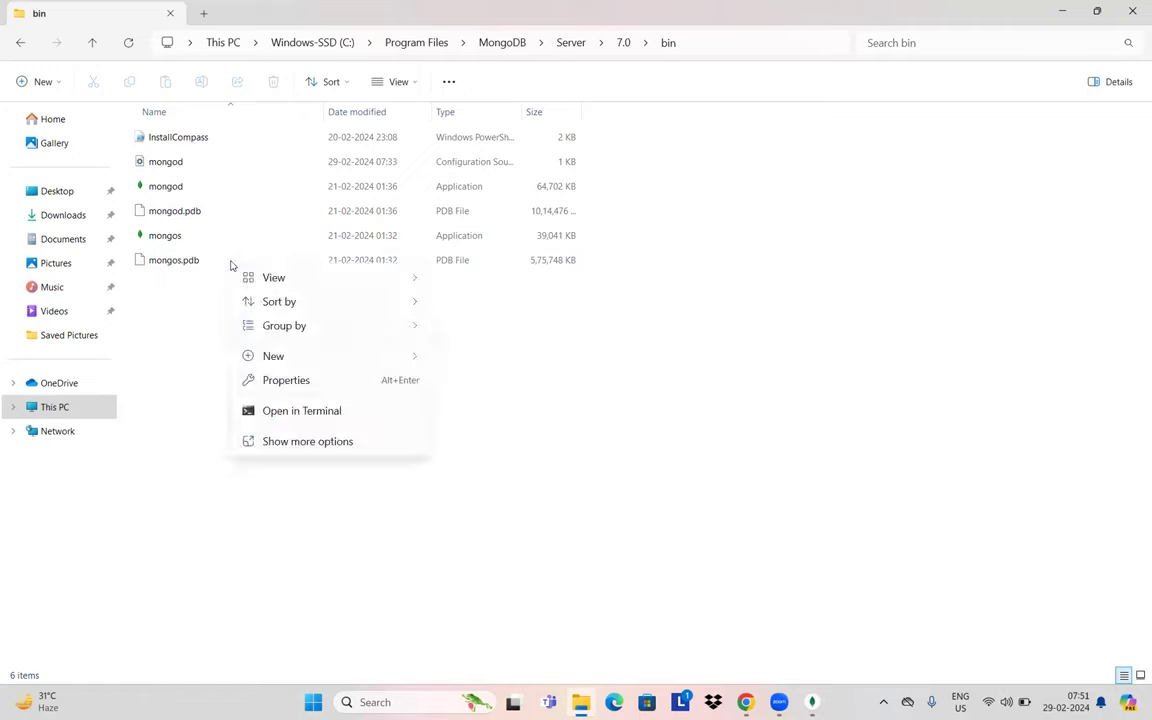
click(537, 388)
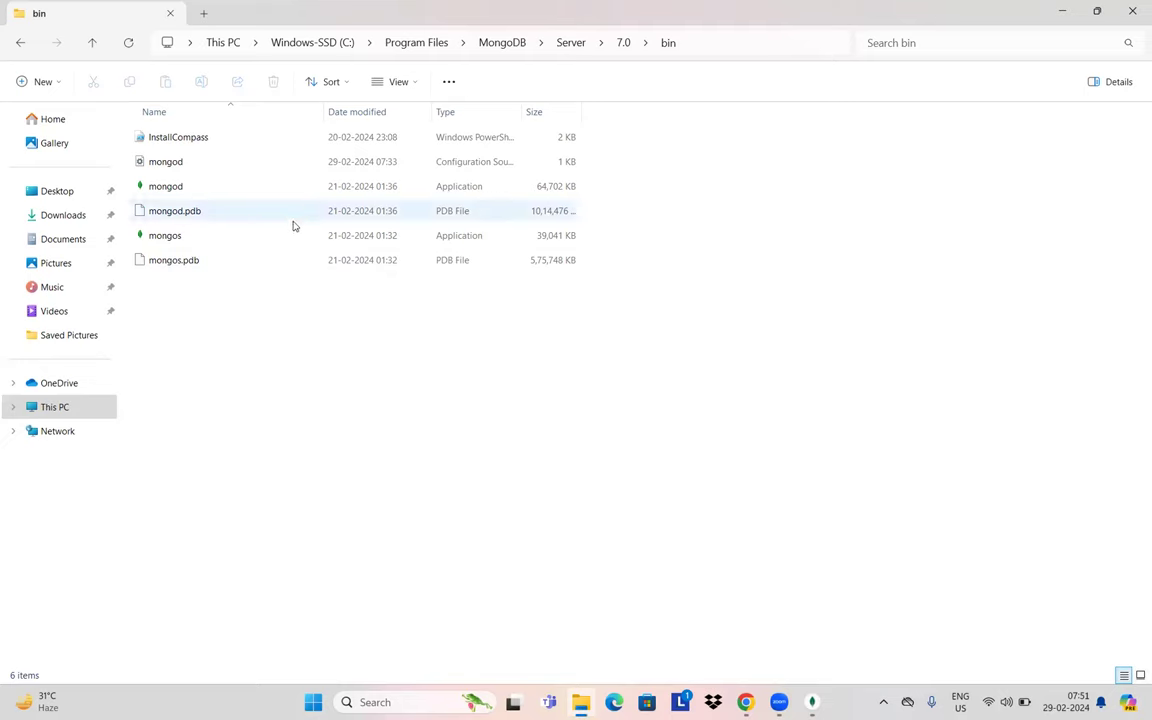
mouse_move(292, 238)
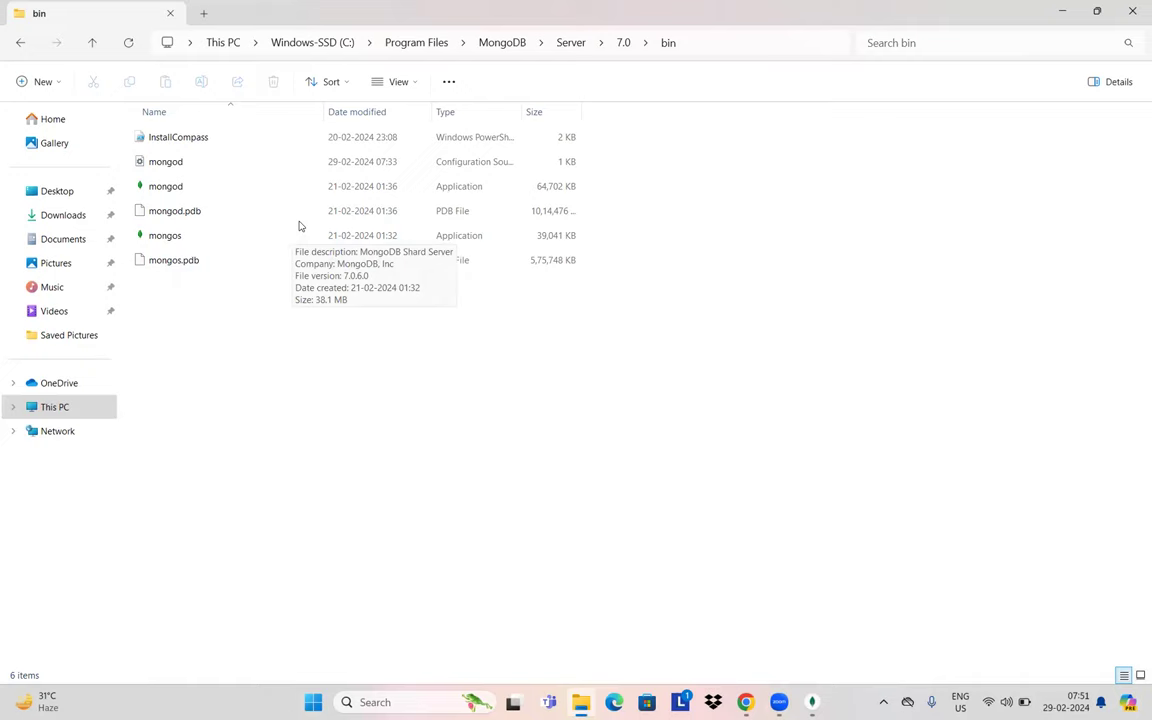
click(630, 386)
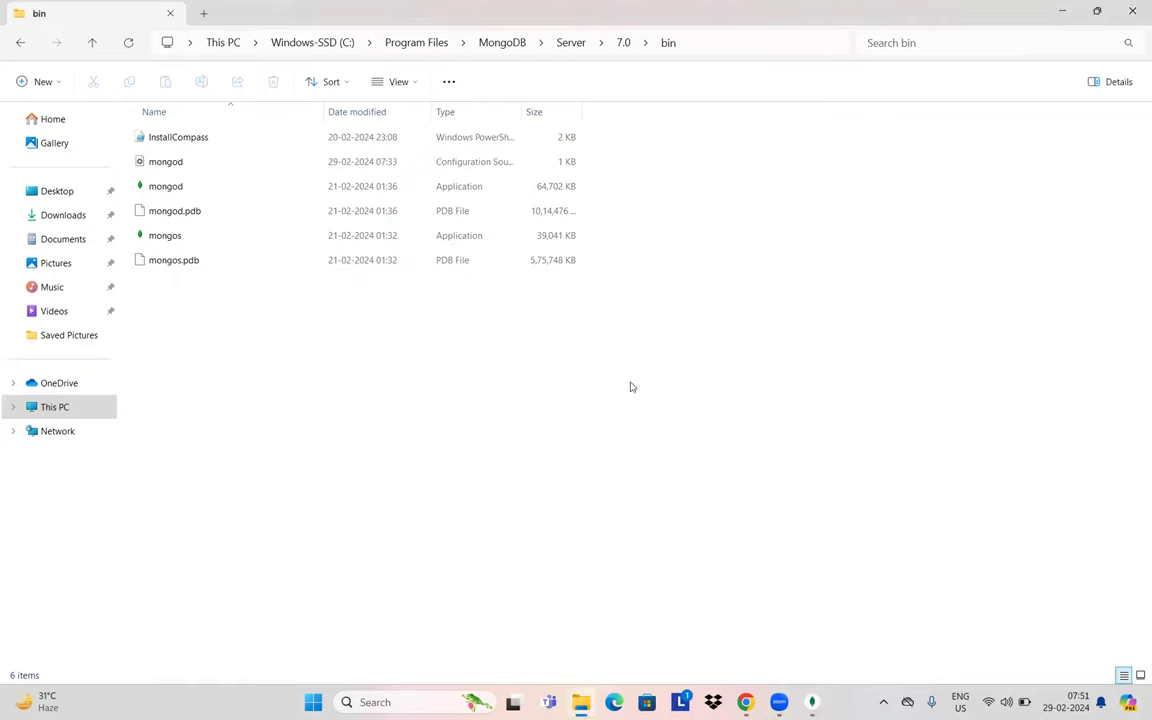
- Open a PowerShell terminal in the MongoDB Server 7.0 bin folder and maximize its window
right_click(714, 319)
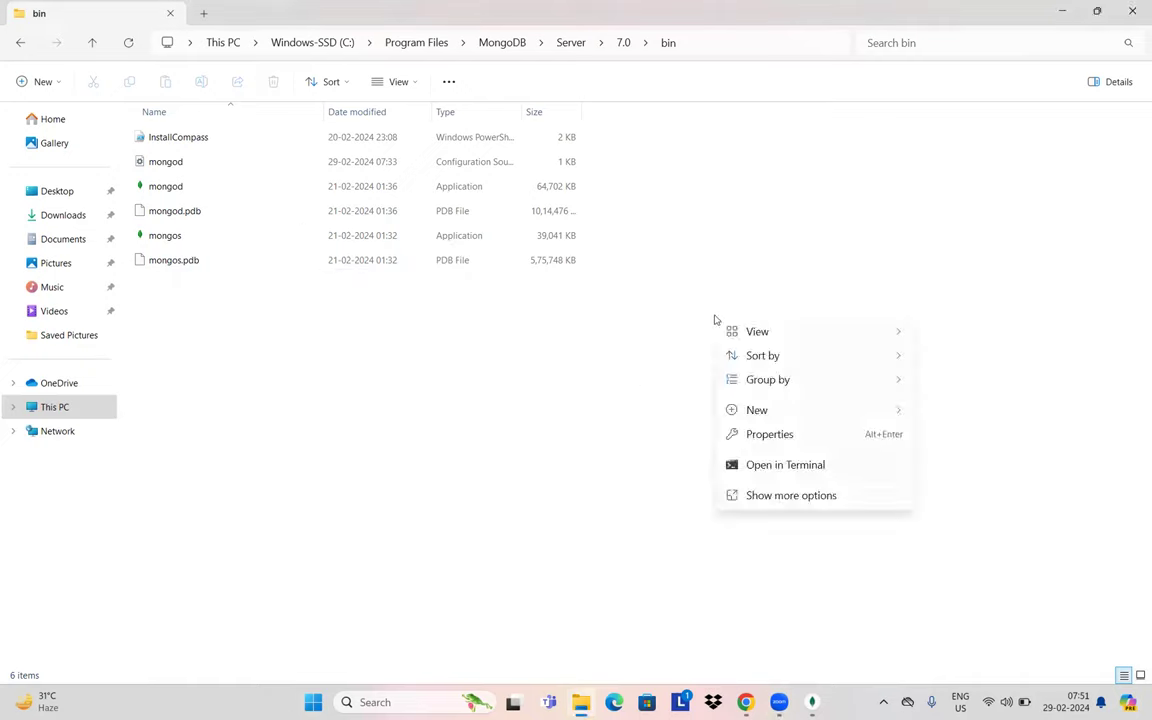
click(530, 472)
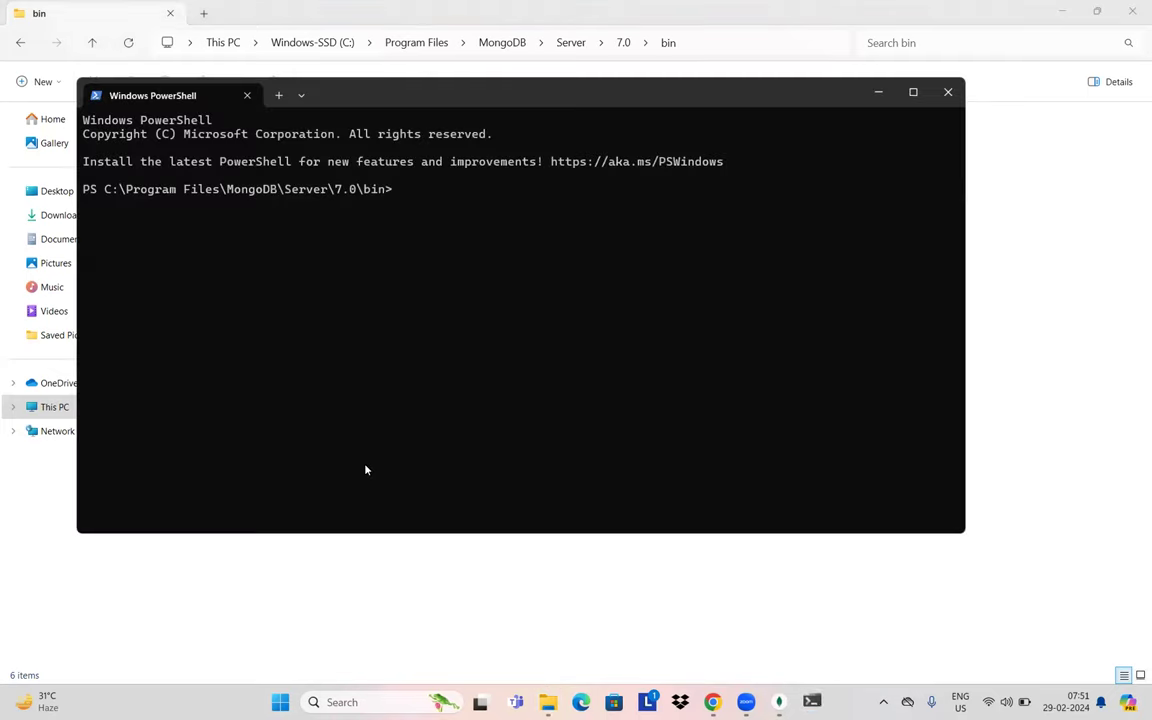
click(912, 93)
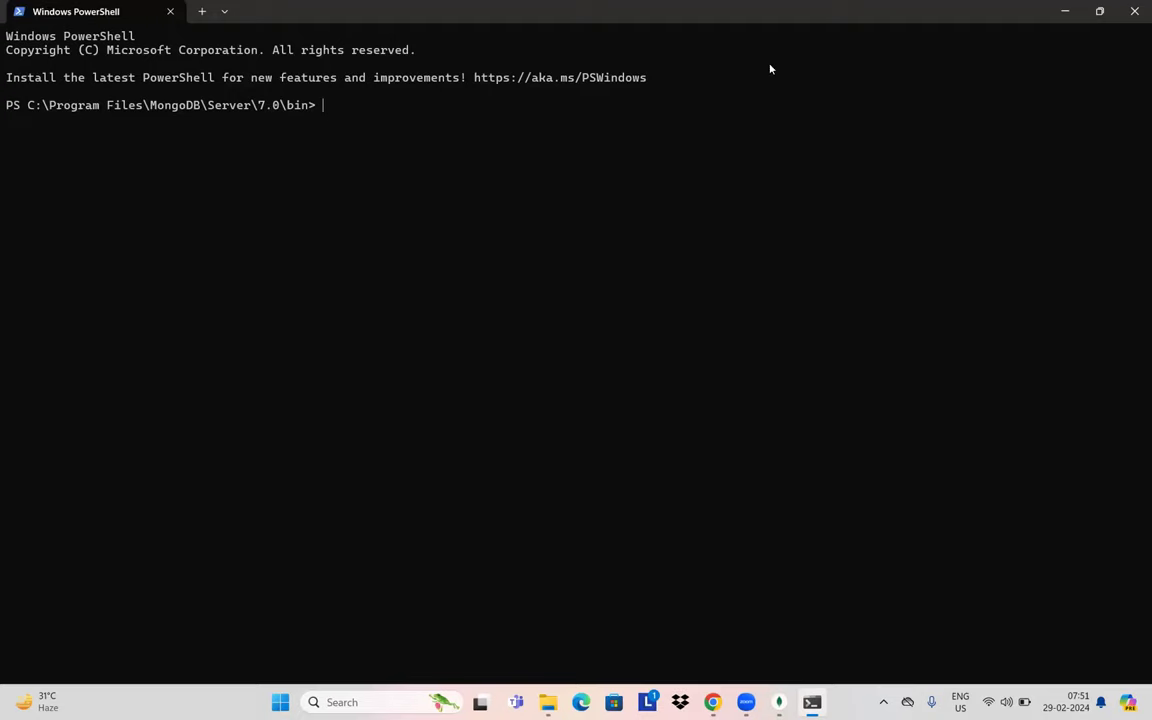
- Try to launch the MongoDB server by running the quoted path "C:\Program Files\MongoDB\Server\5.0\bin\mongod.exe" in PowerShell
text(C:\Program Files\MongoDB\Server\5.0\data\)
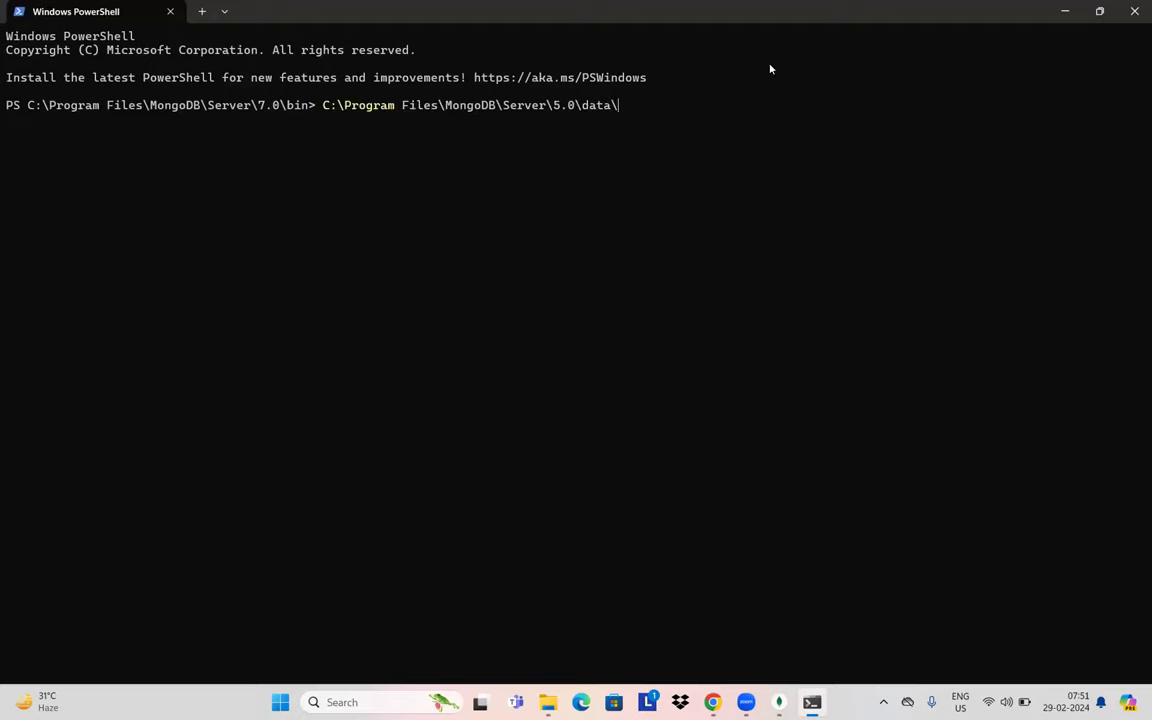
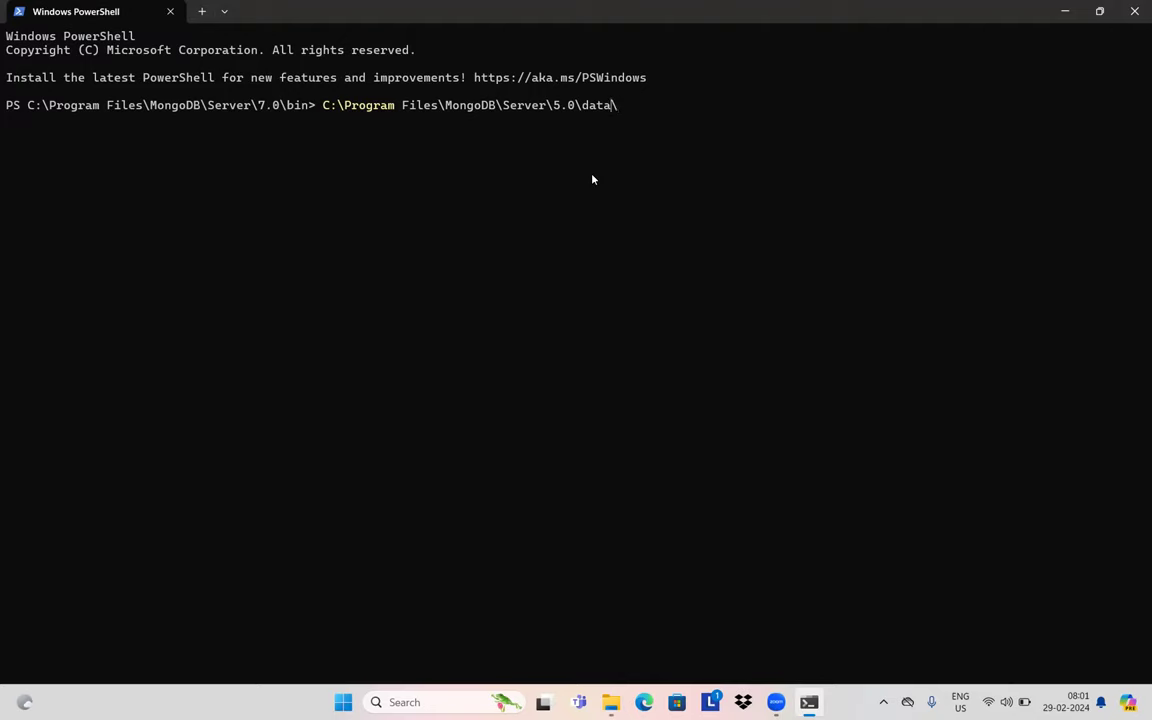
key(BackSpace)
key(BackSpace)
key(BackSpace)
key(BackSpace)
text(bin\)
text(mongod)
text(.exe)
text(")
text(")
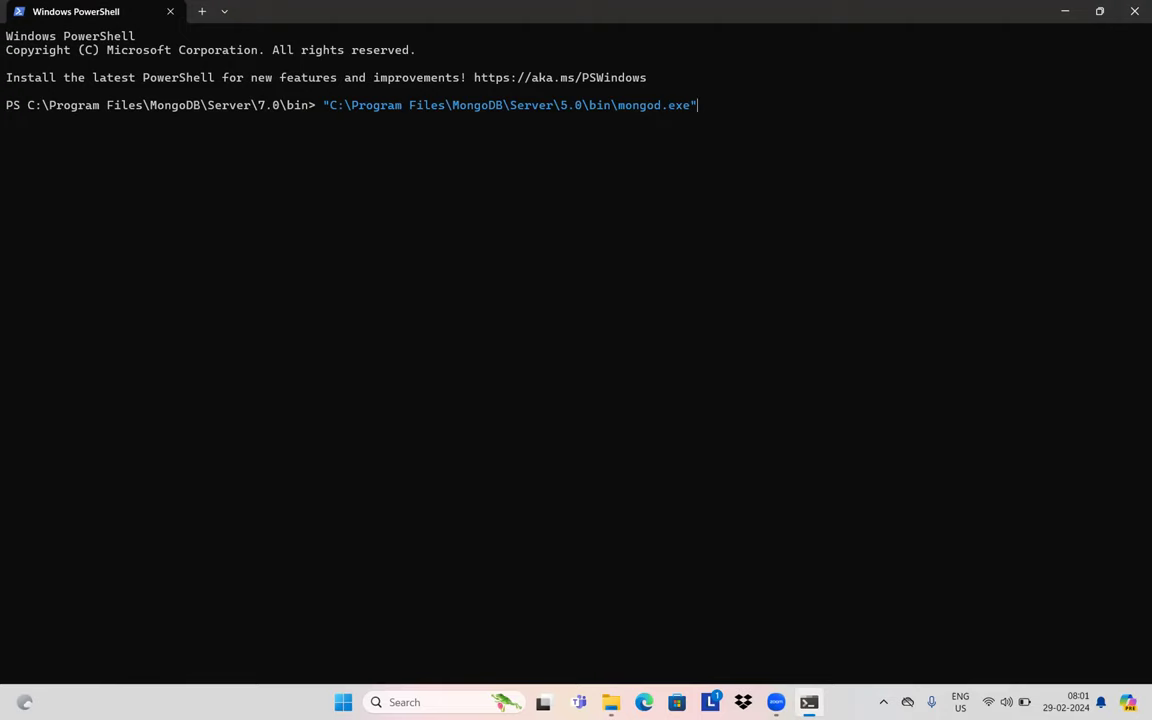
key(Return)
text(\)
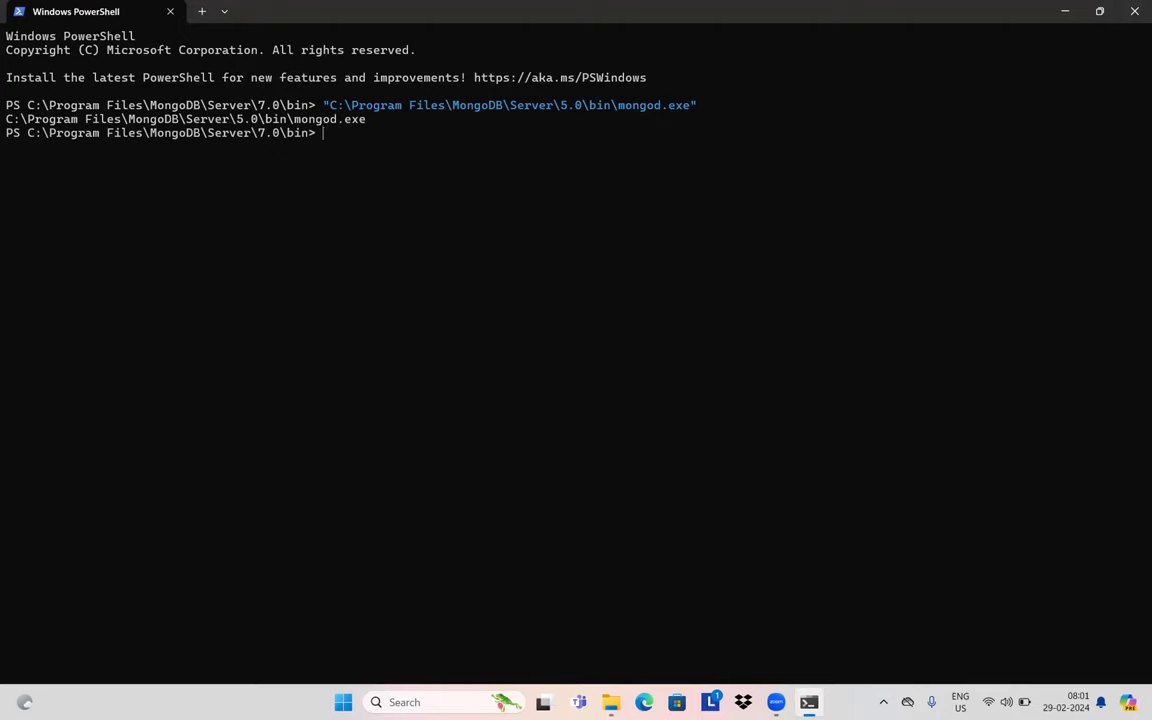
- Go up to C:\Program Files with cd ../../ and two cd ../ commands, and try to run mongod.exe there
text(cd ../../)
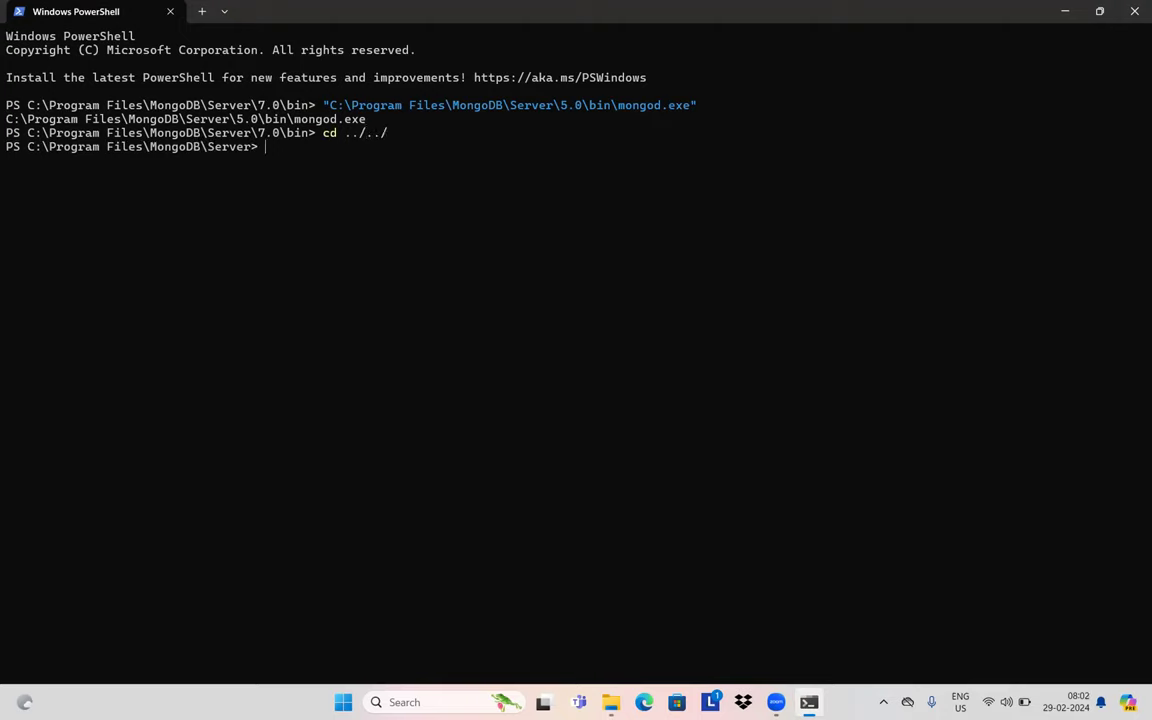
text(cd ../)
key(Return)
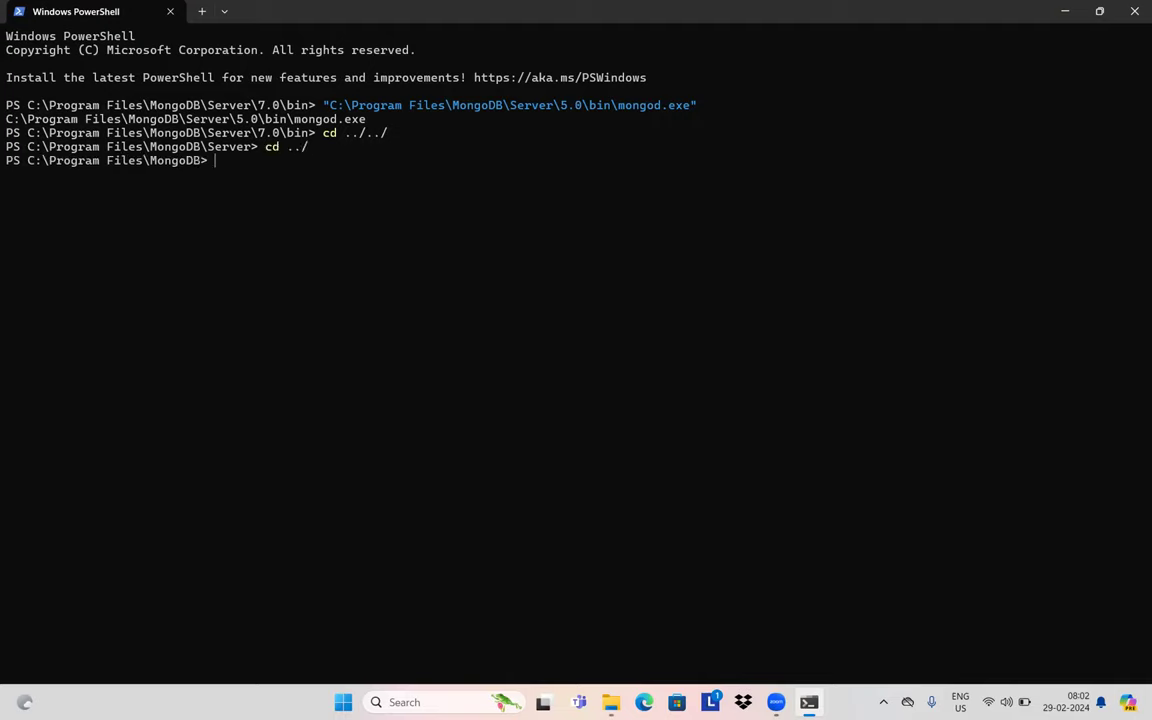
text(cd ../)
key(Return)
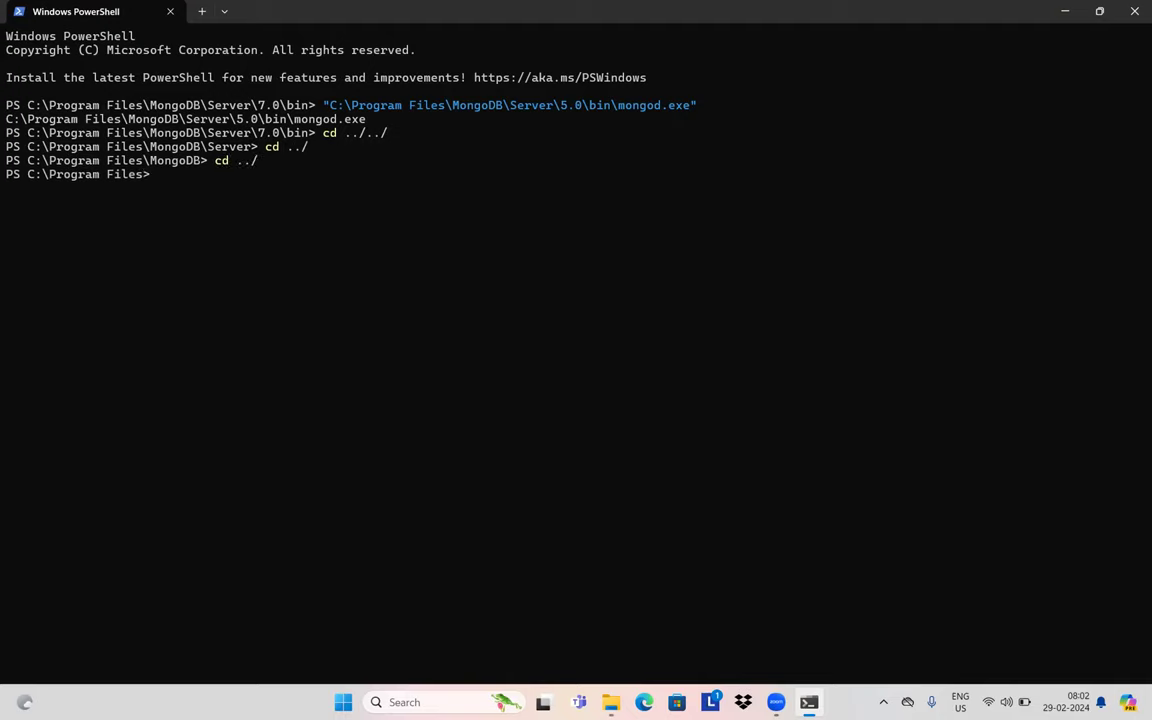
text(mongod.exe)
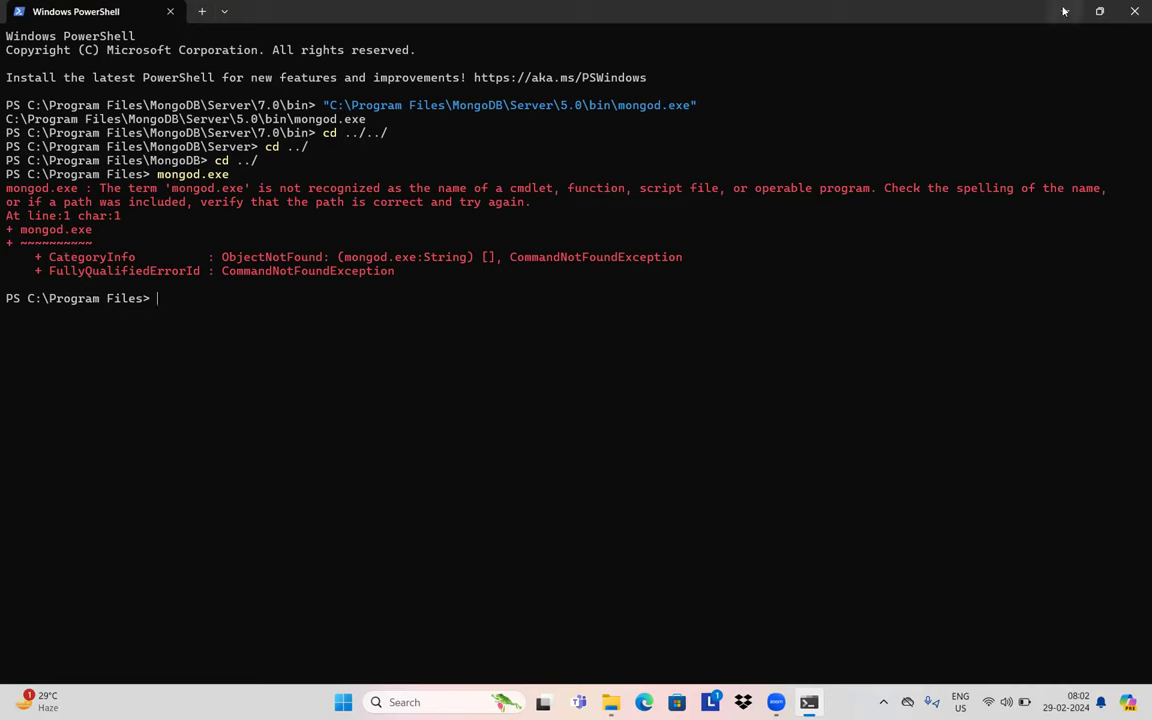
- Open the Programs and Features list of installed programs in Control Panel
key(alt+Tab)
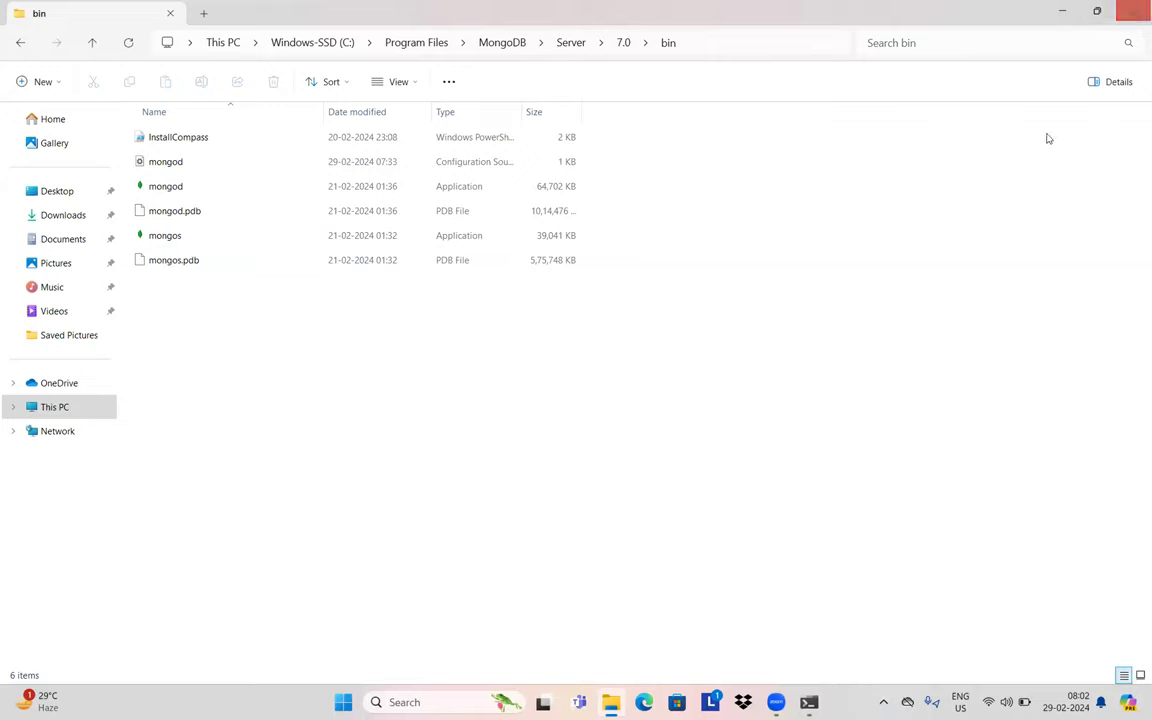
key(super+s)
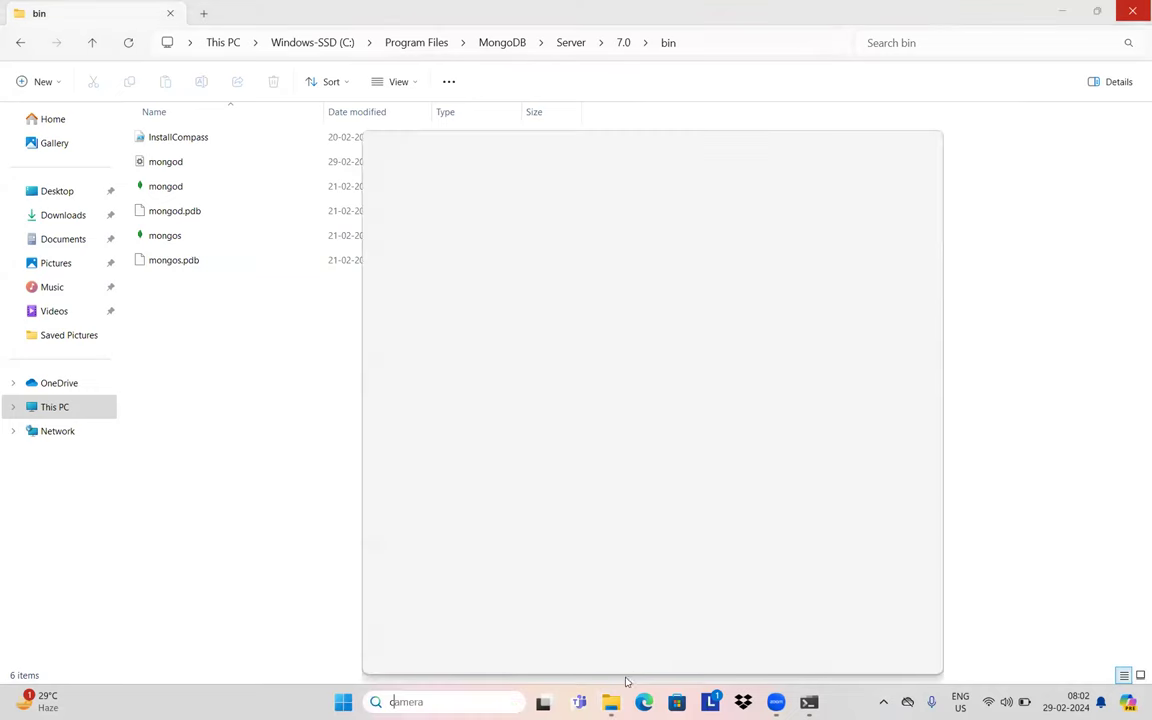
text(cony)
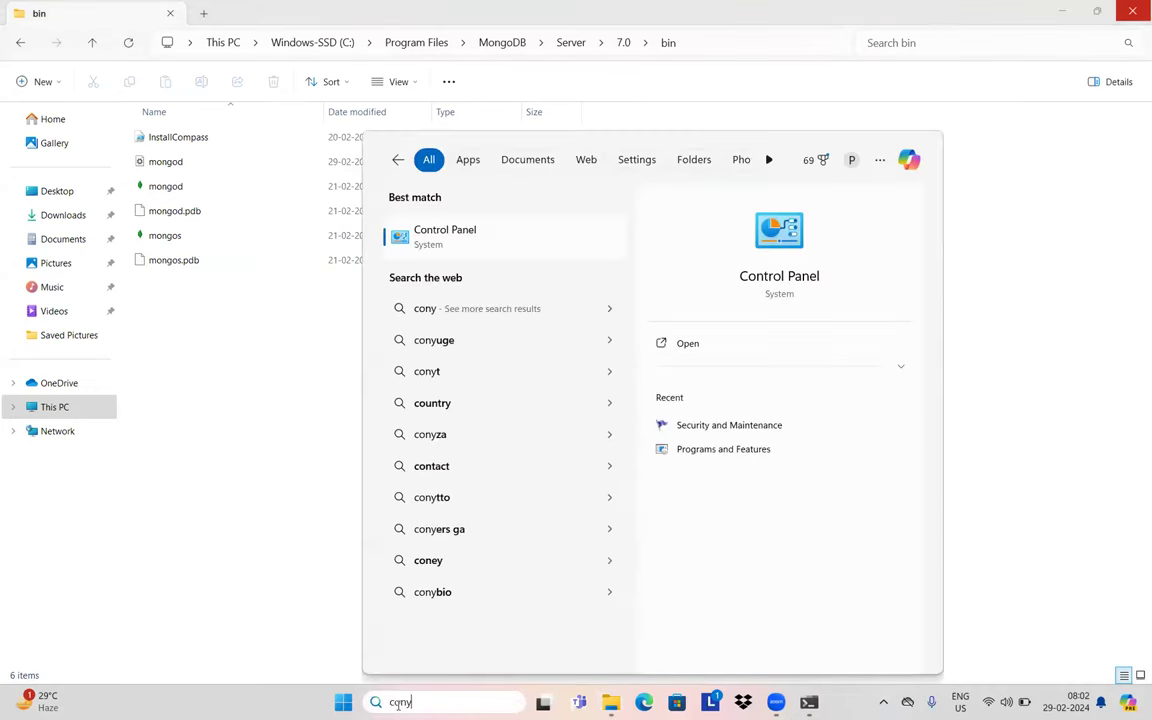
key(BackSpace)
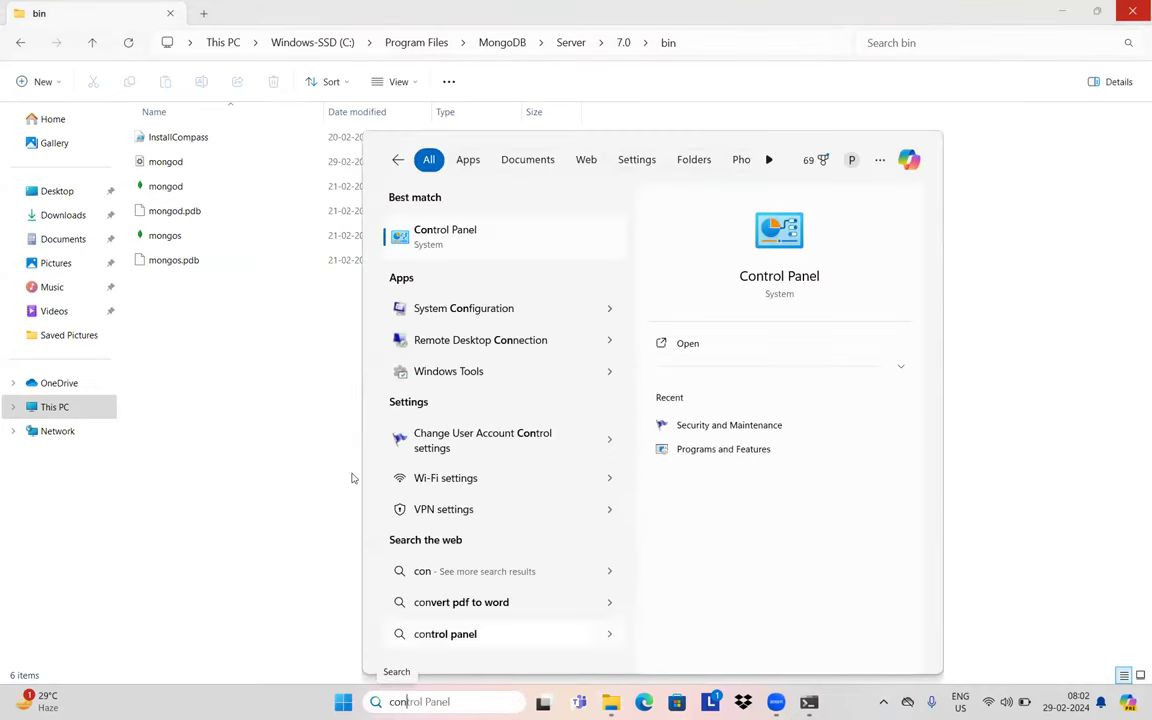
click(437, 237)
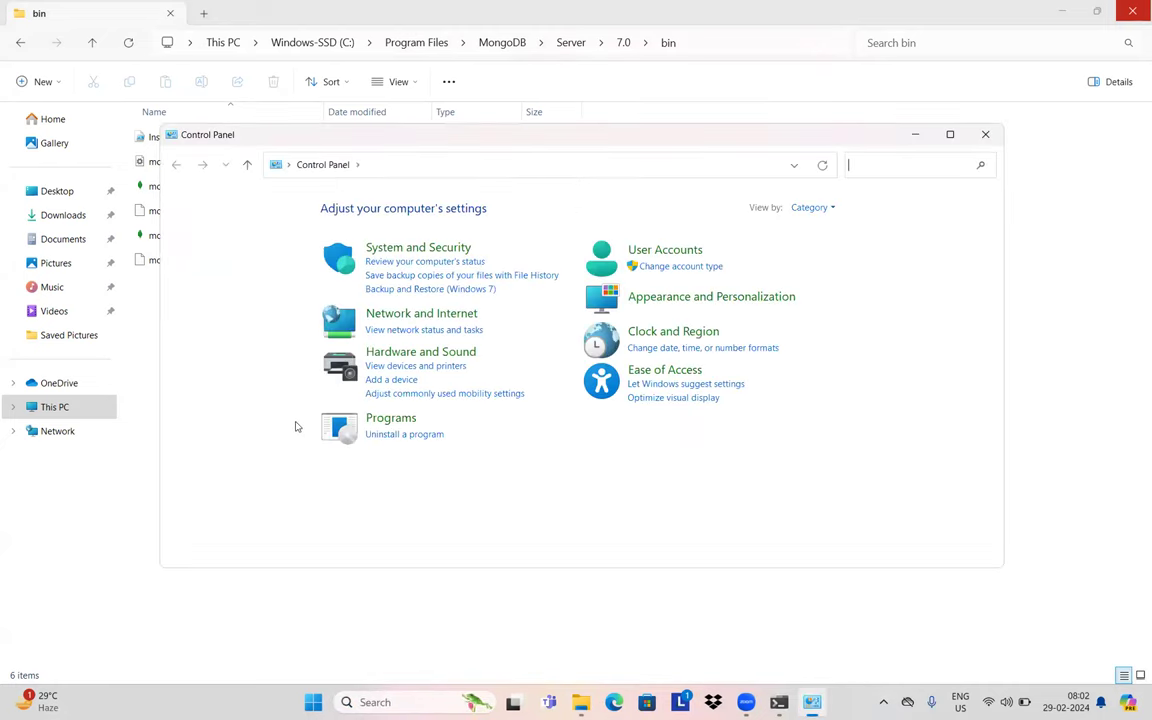
click(394, 422)
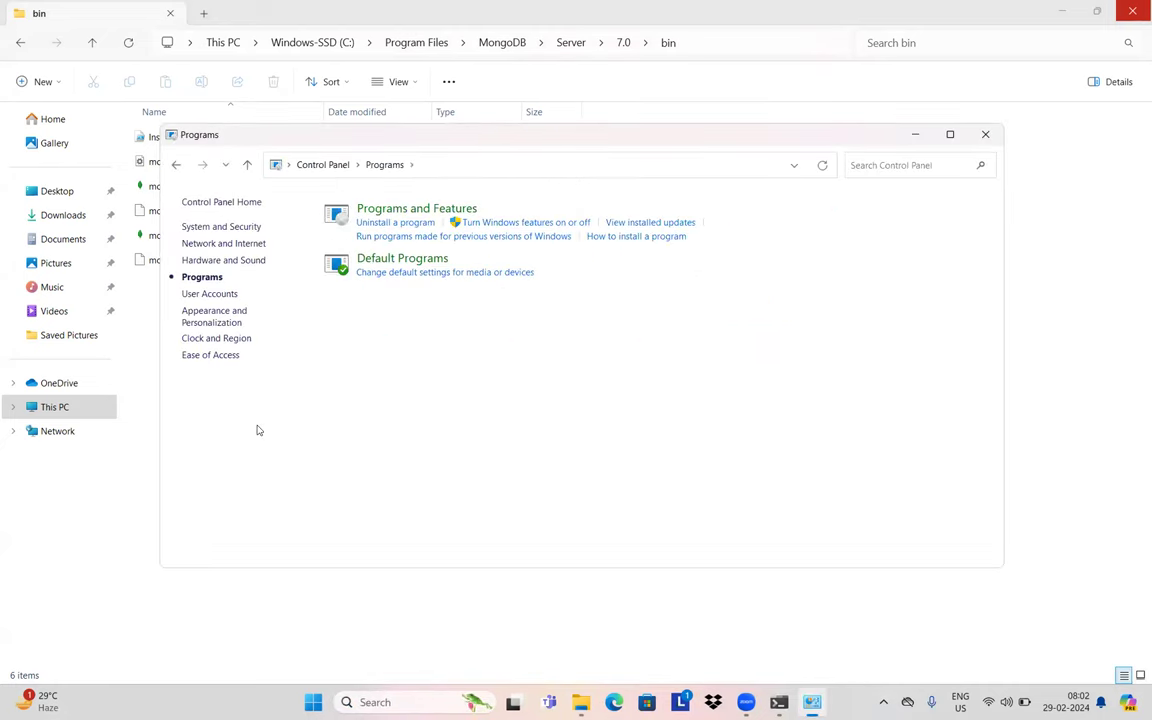
click(383, 208)
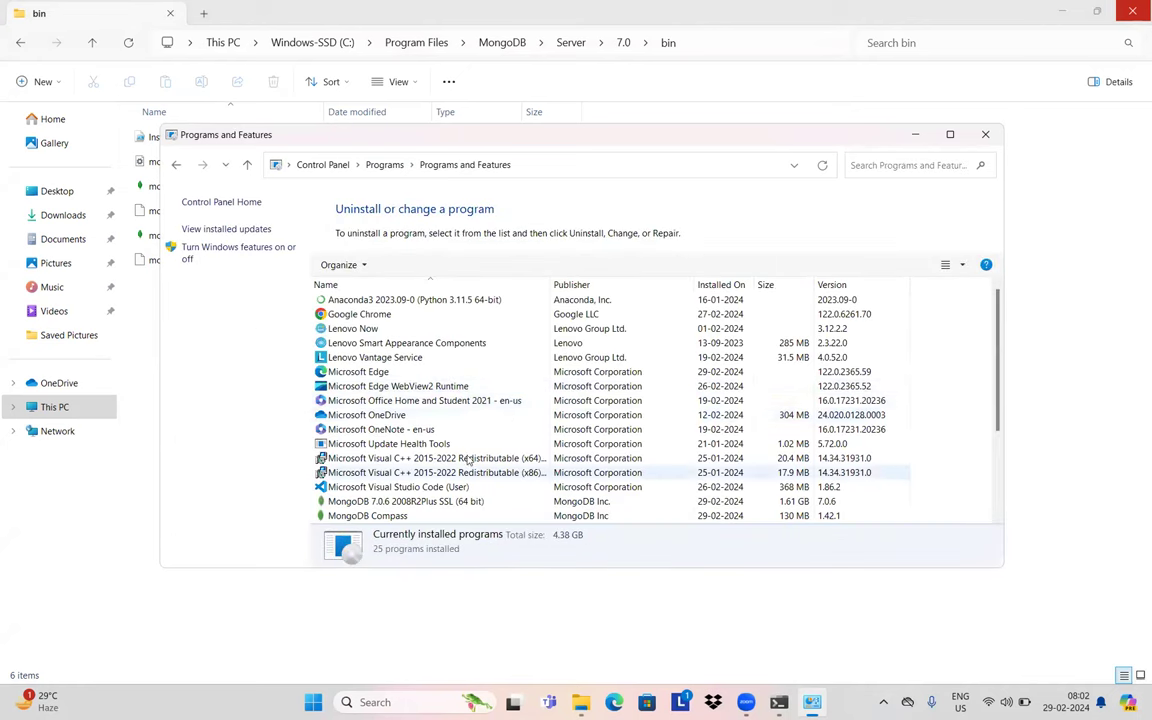
- Uninstall MongoDB 7.0.6 2008R2Plus SSL (64 bit) and close the Programs and Features and bin folder windows
scroll(420, 460, down, 2)
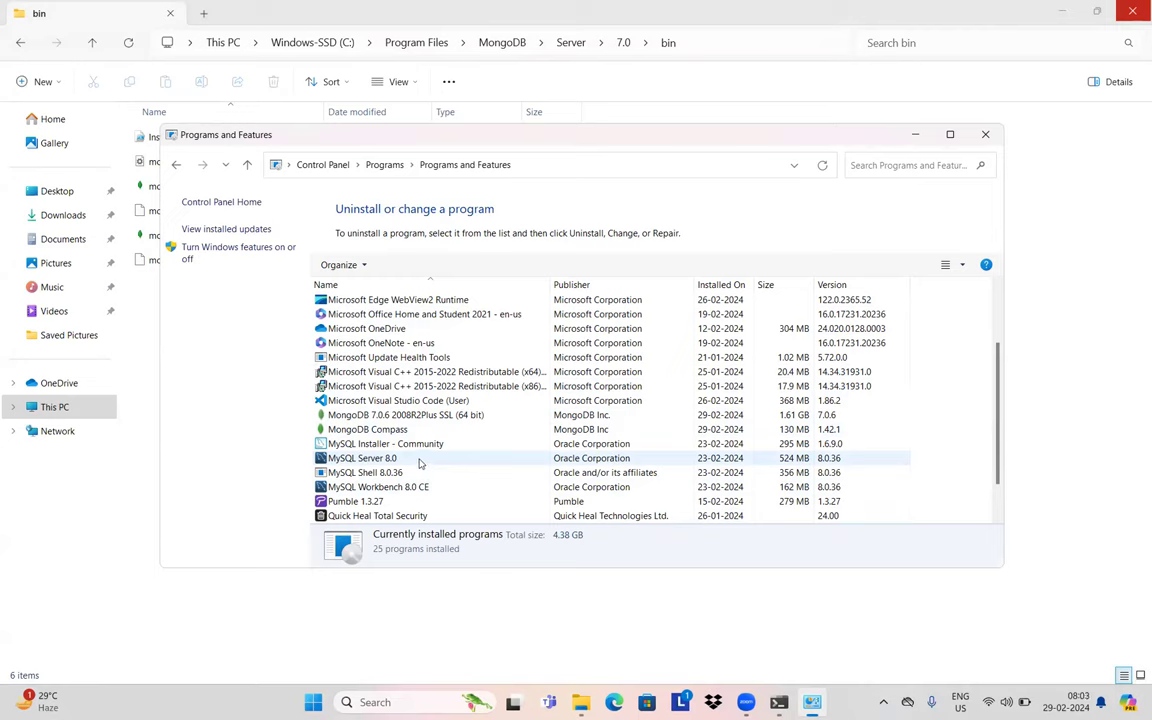
click(360, 430)
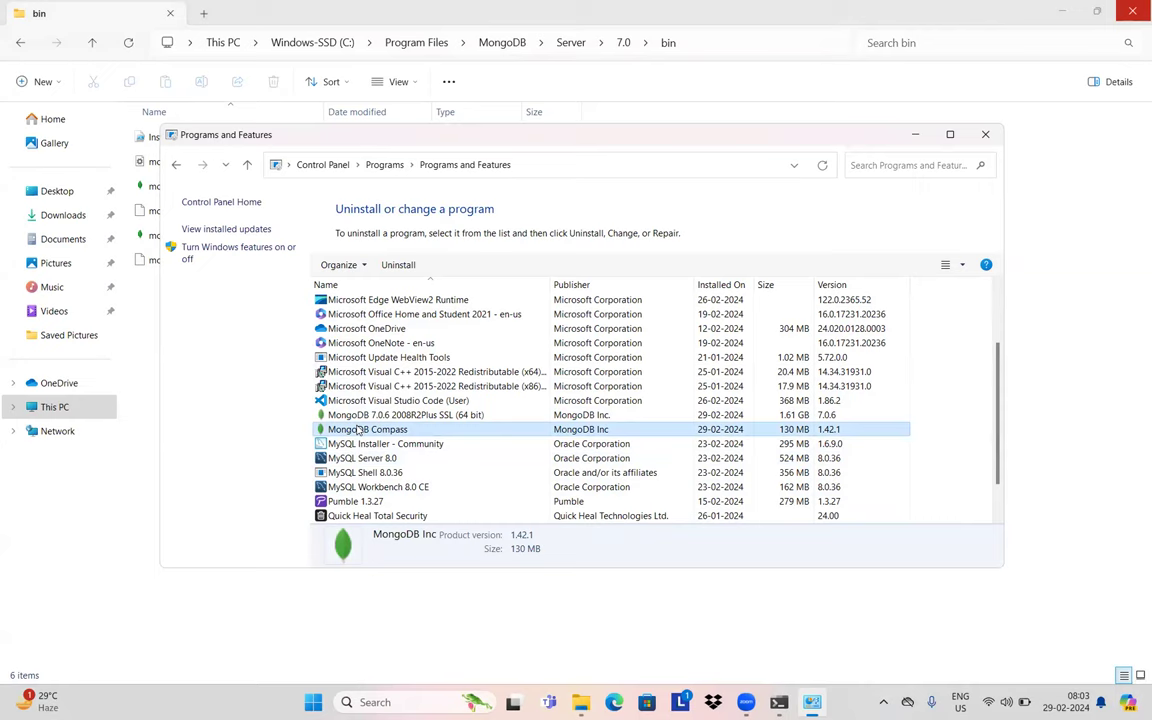
click(358, 412)
right_click(357, 412)
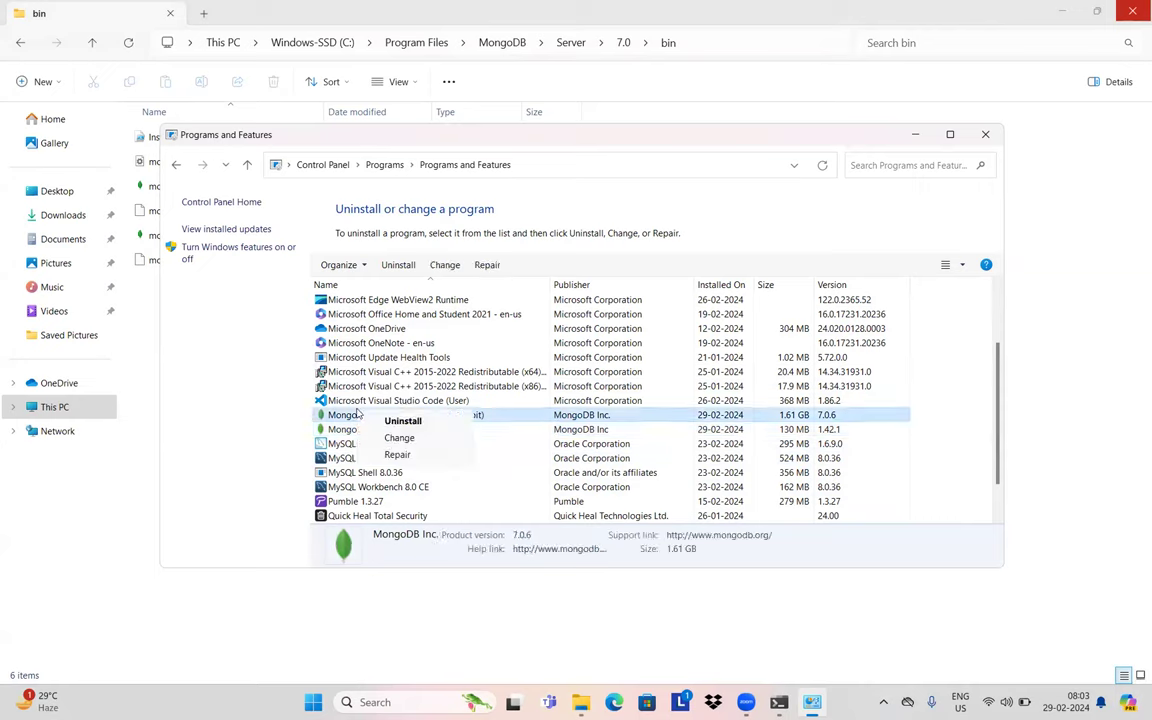
click(402, 420)
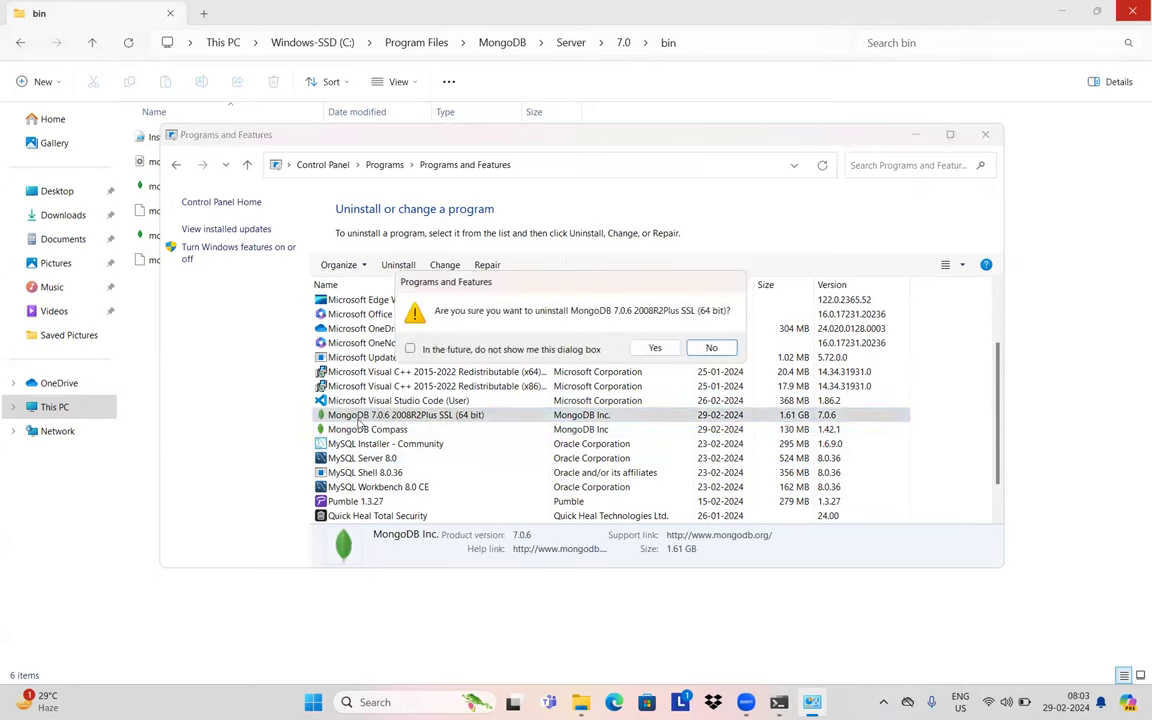
click(655, 348)
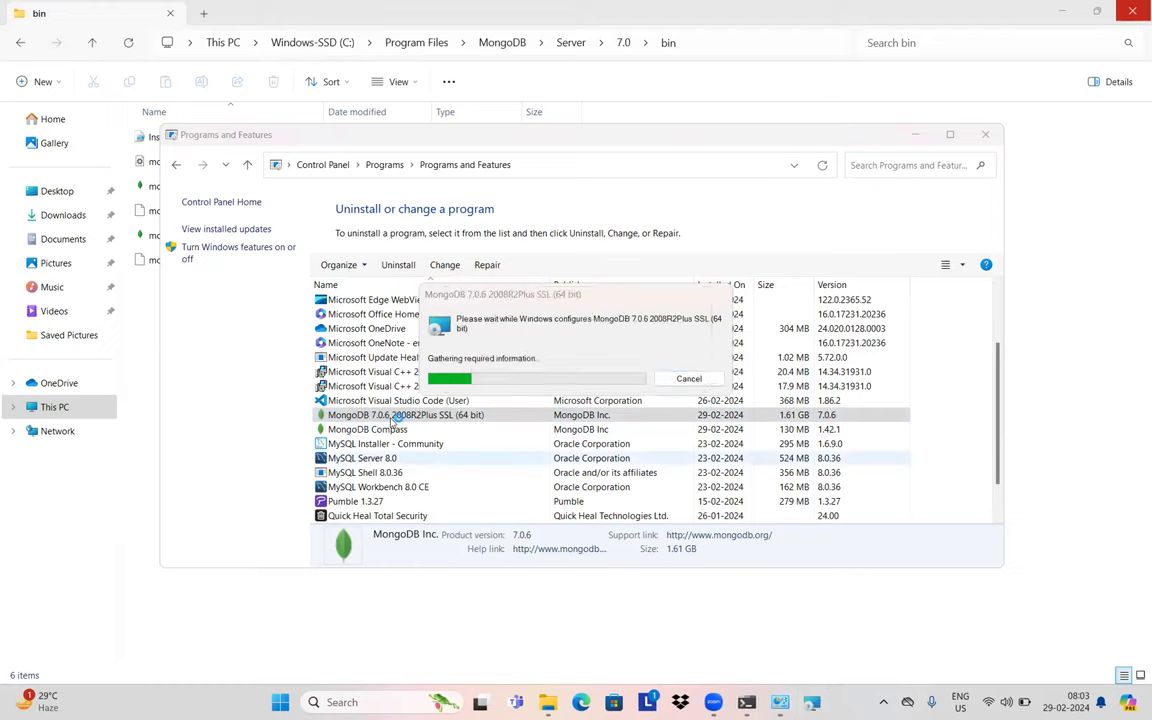
click(539, 377)
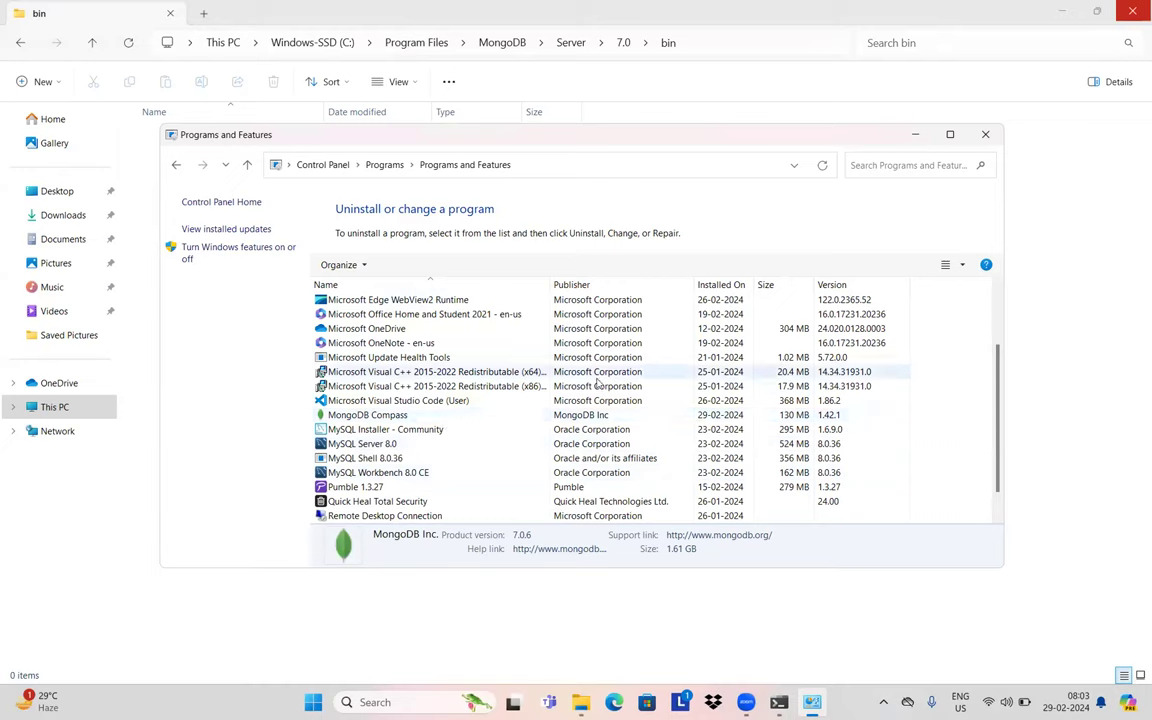
click(986, 133)
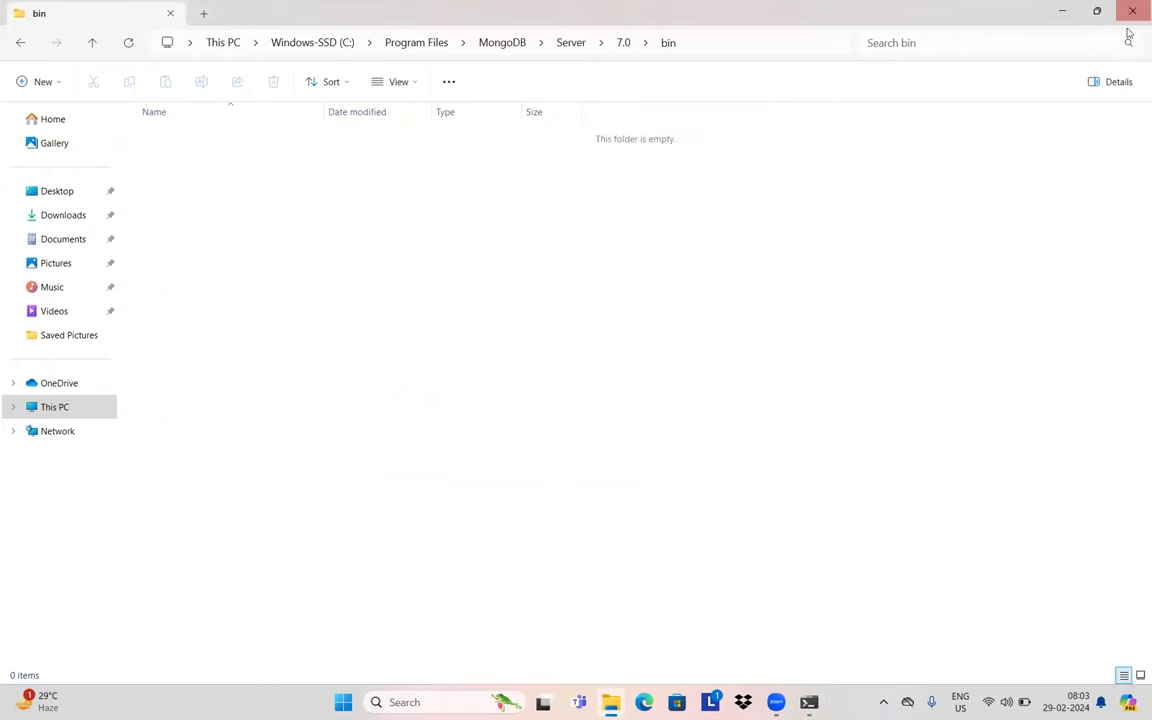
key(super+d)
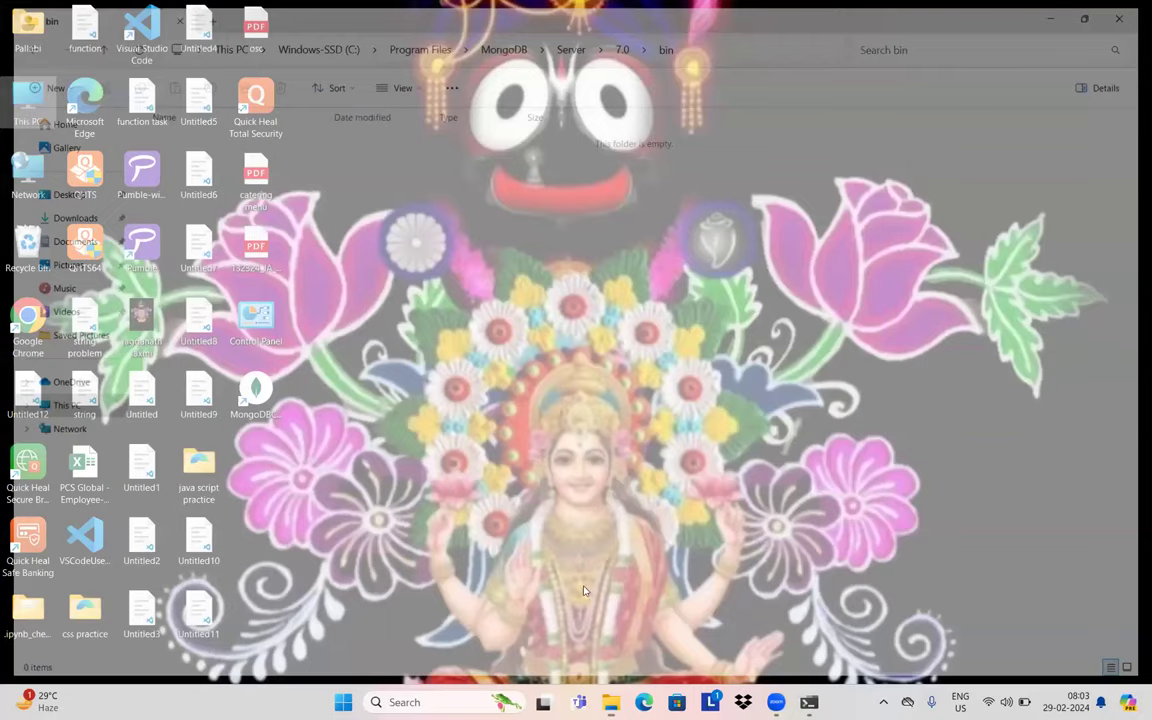
- Open This PC in File Explorer and check the Downloads folder and C:\Program Files (x86) for MongoDB files
click(386, 277)
key(super+e)
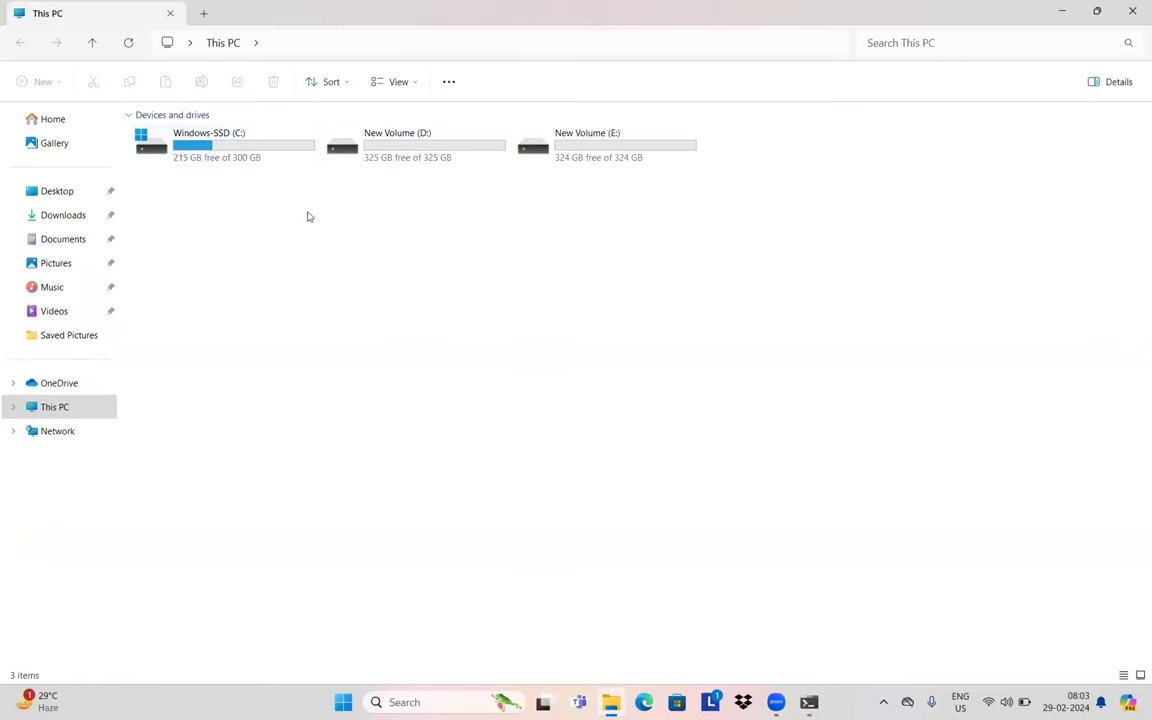
click(47, 216)
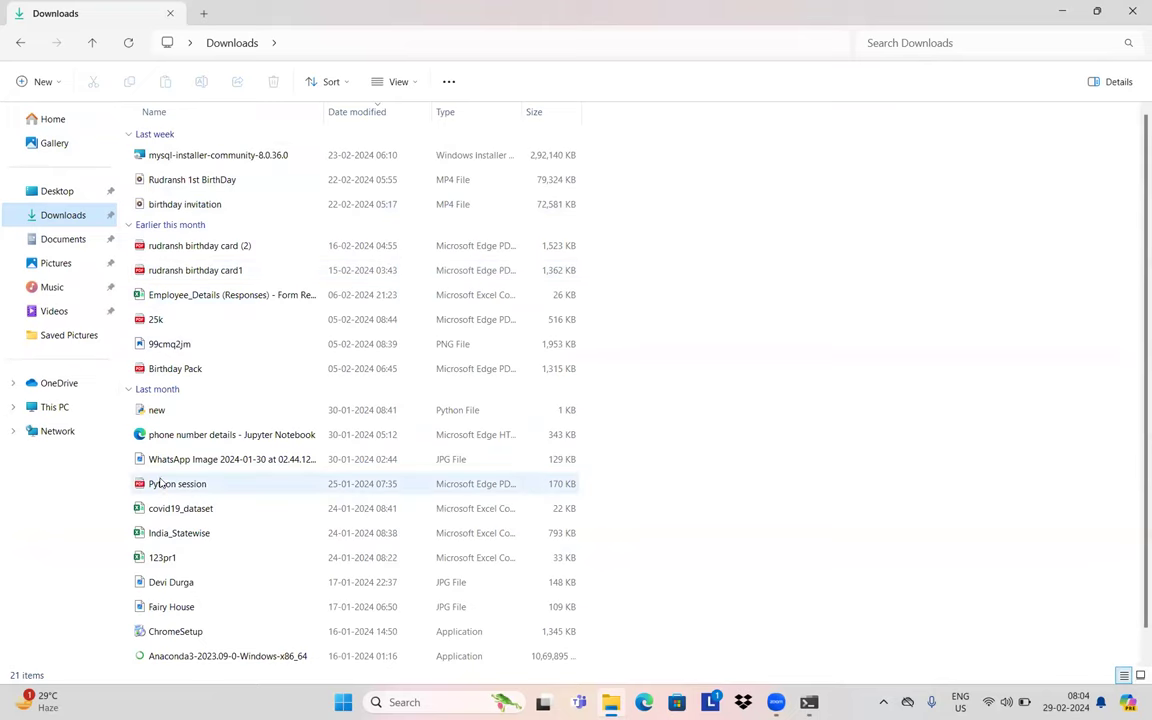
click(20, 42)
double_click(207, 155)
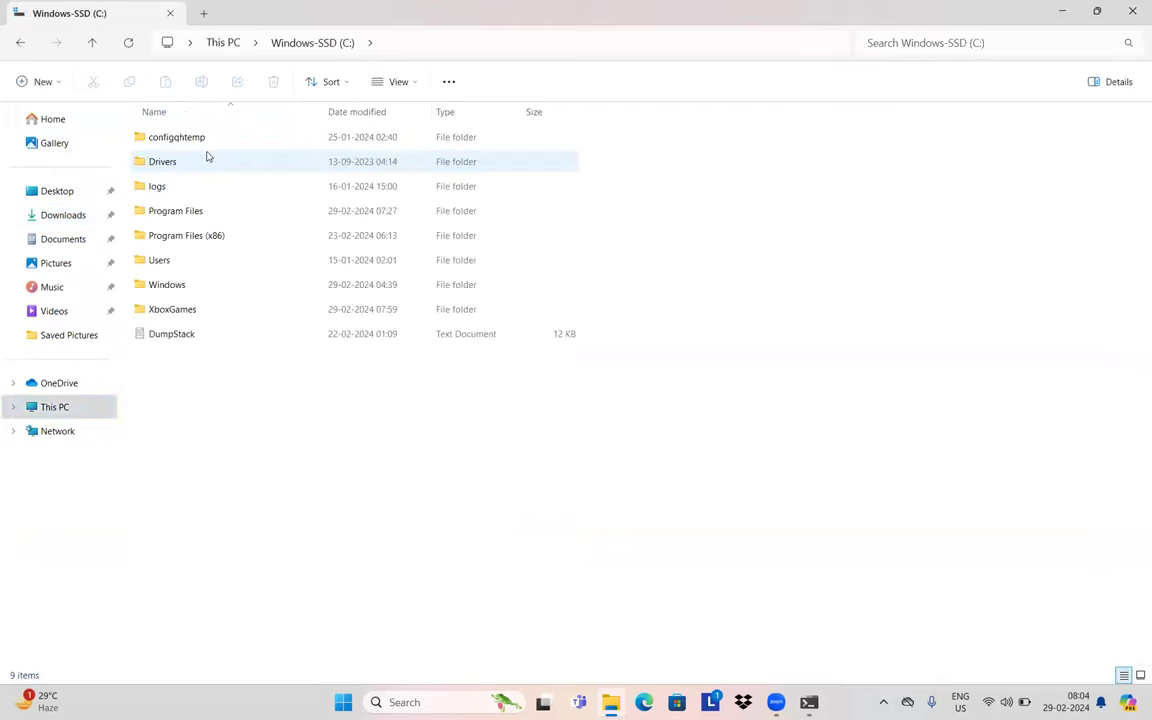
double_click(174, 240)
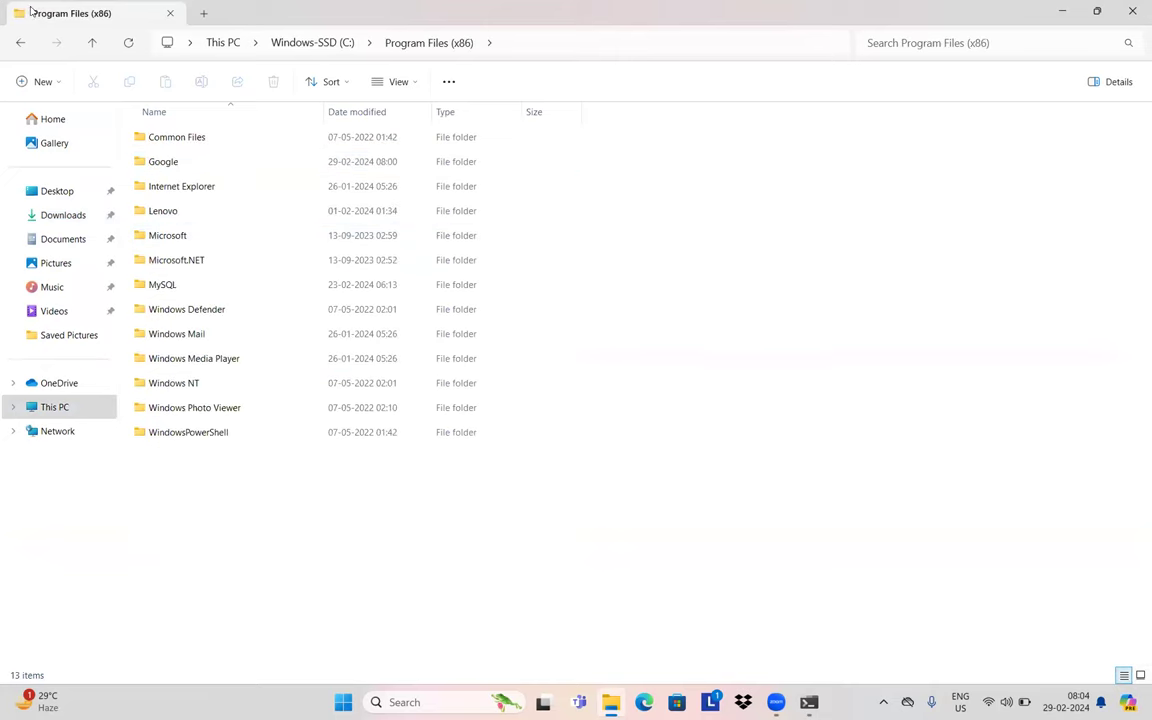
click(21, 43)
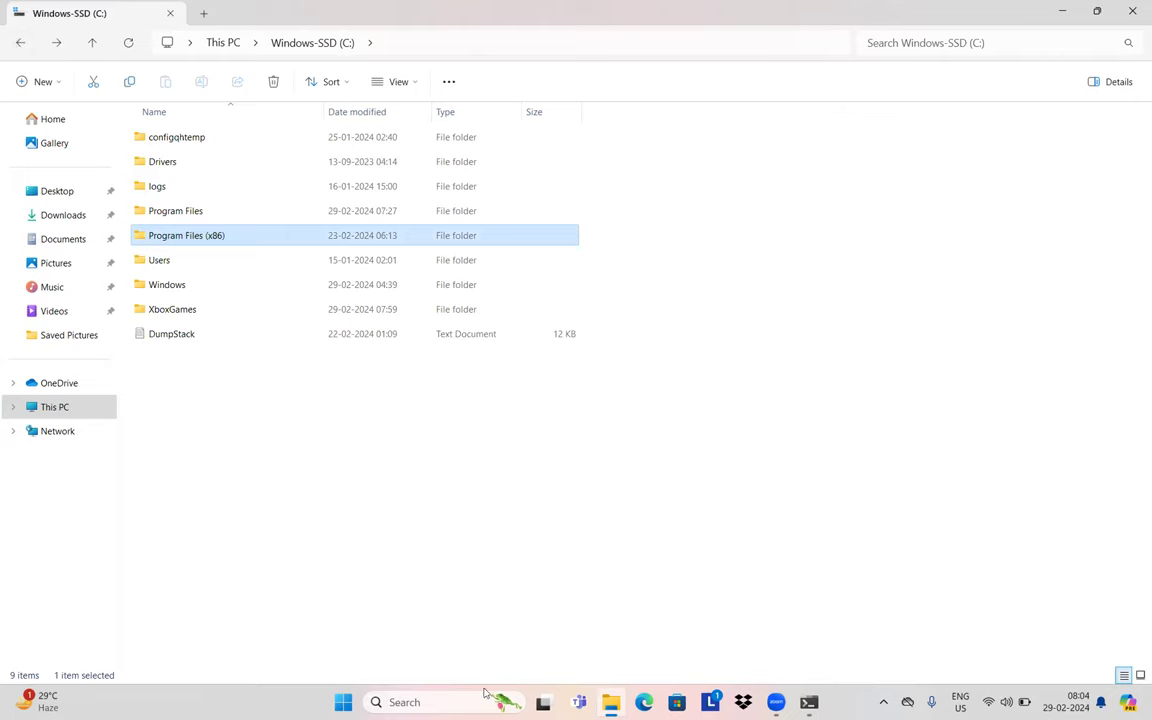
- Search Windows for "mong", view the available actions for MongoDBCompass, and dismiss the search
click(427, 701)
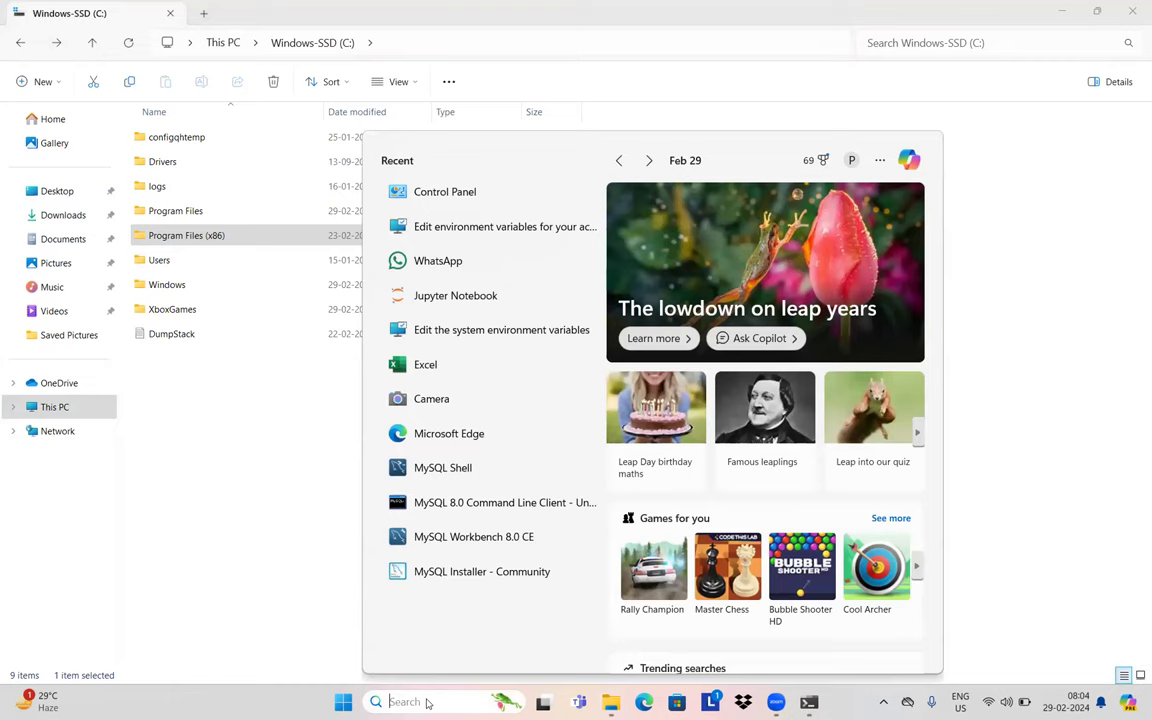
text(mo)
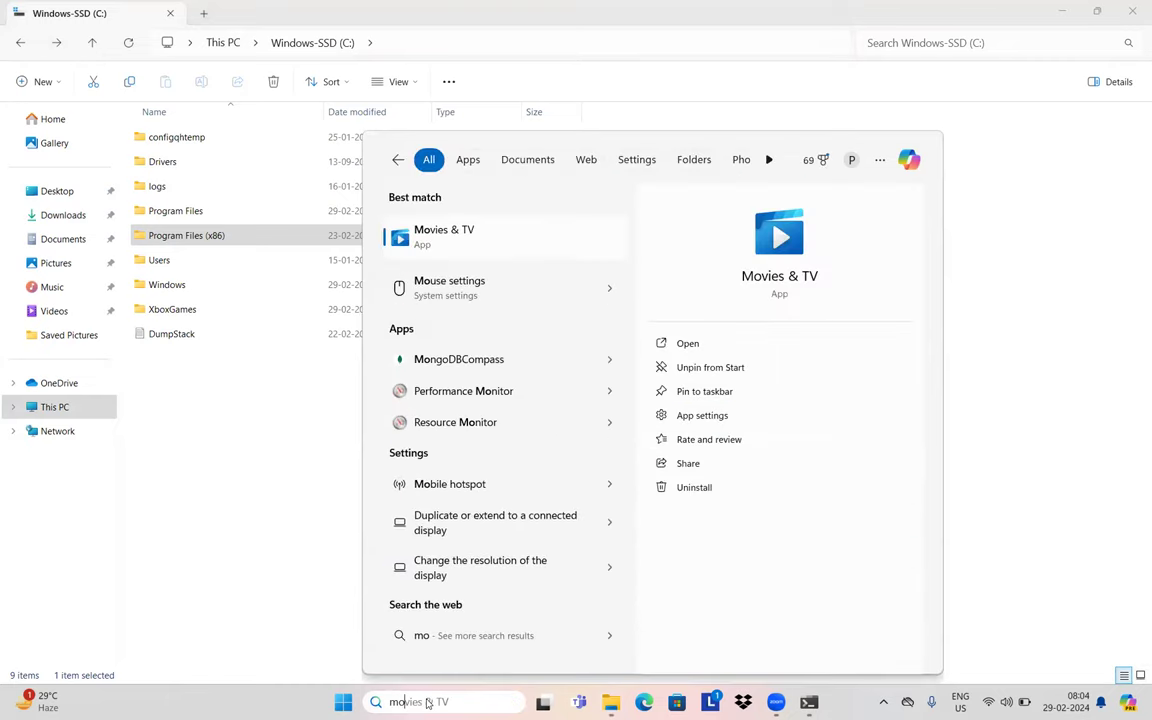
text(ng)
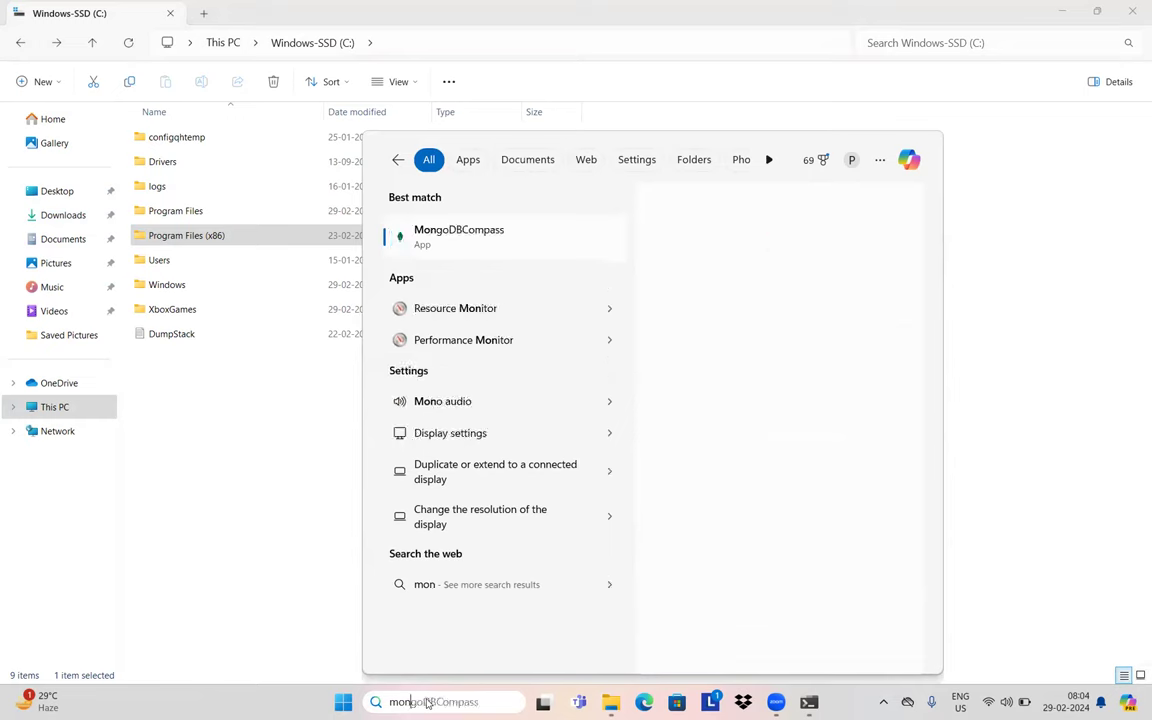
right_click(484, 228)
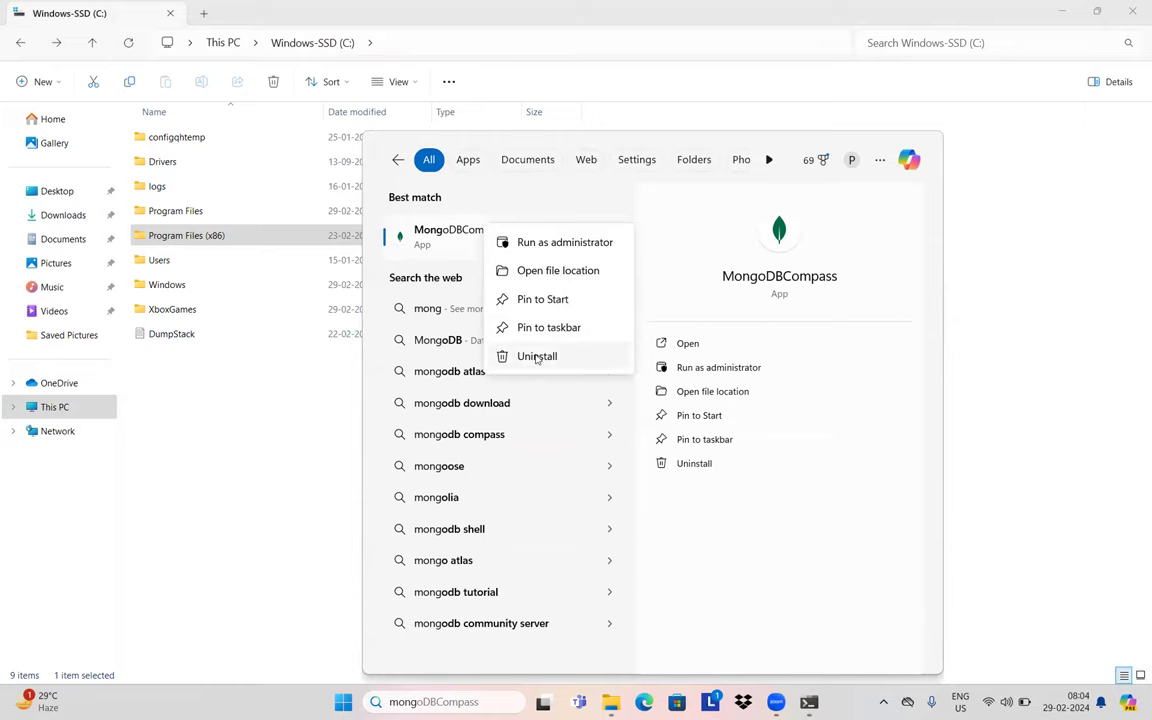
click(316, 373)
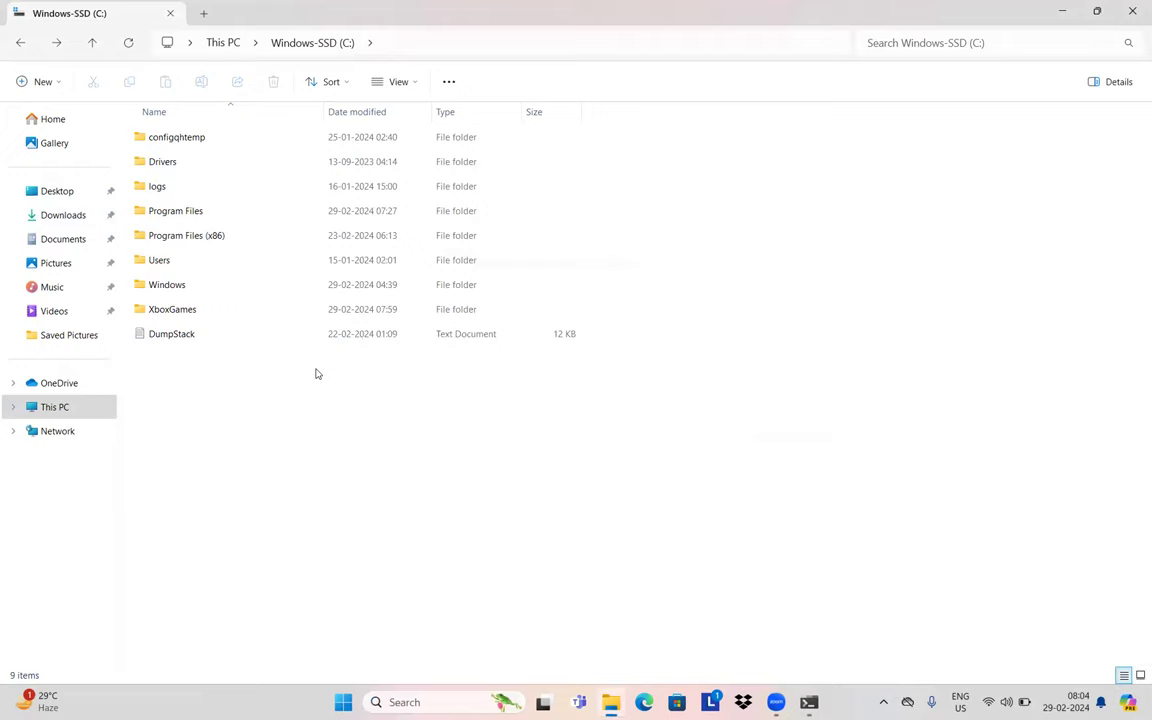
click(637, 386)
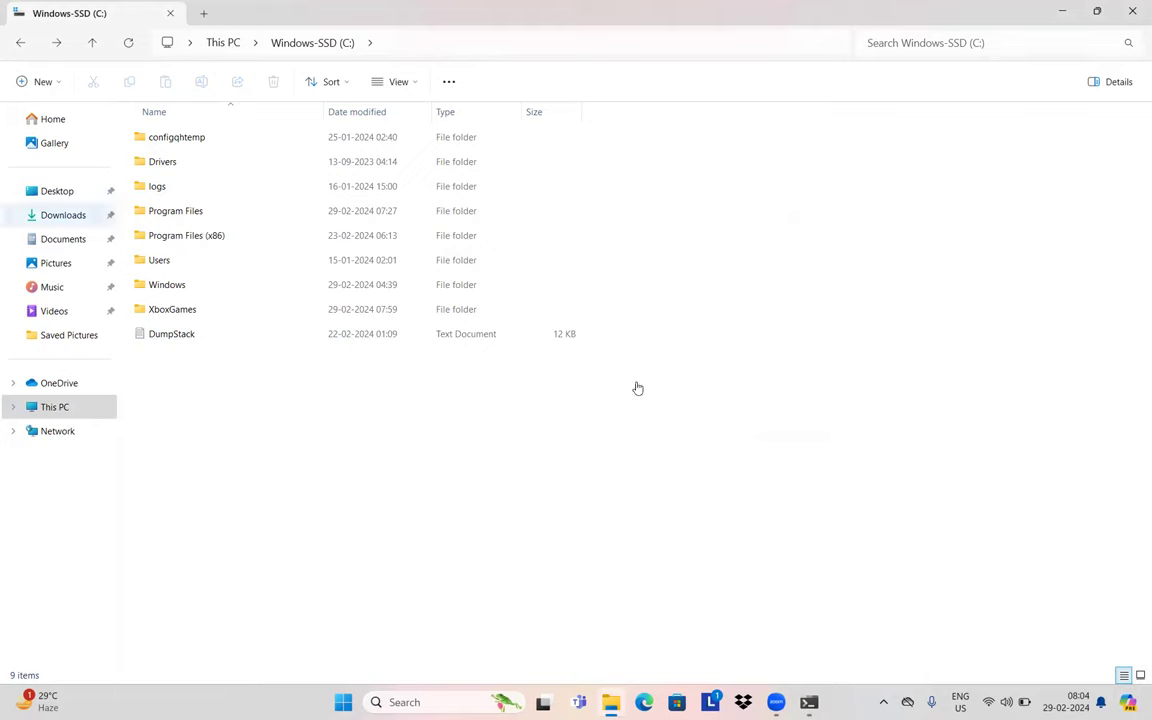
- Look through the files in the Downloads folder for a MongoDB installer
click(56, 222)
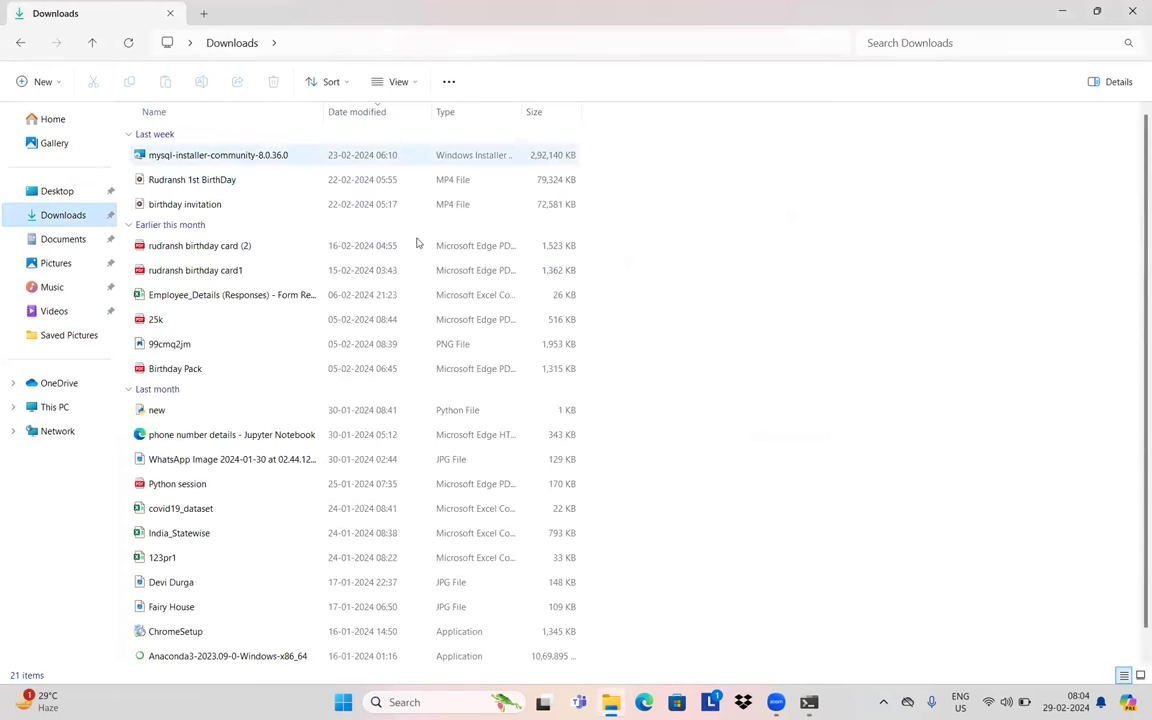
scroll(1135, 260, down, 1)
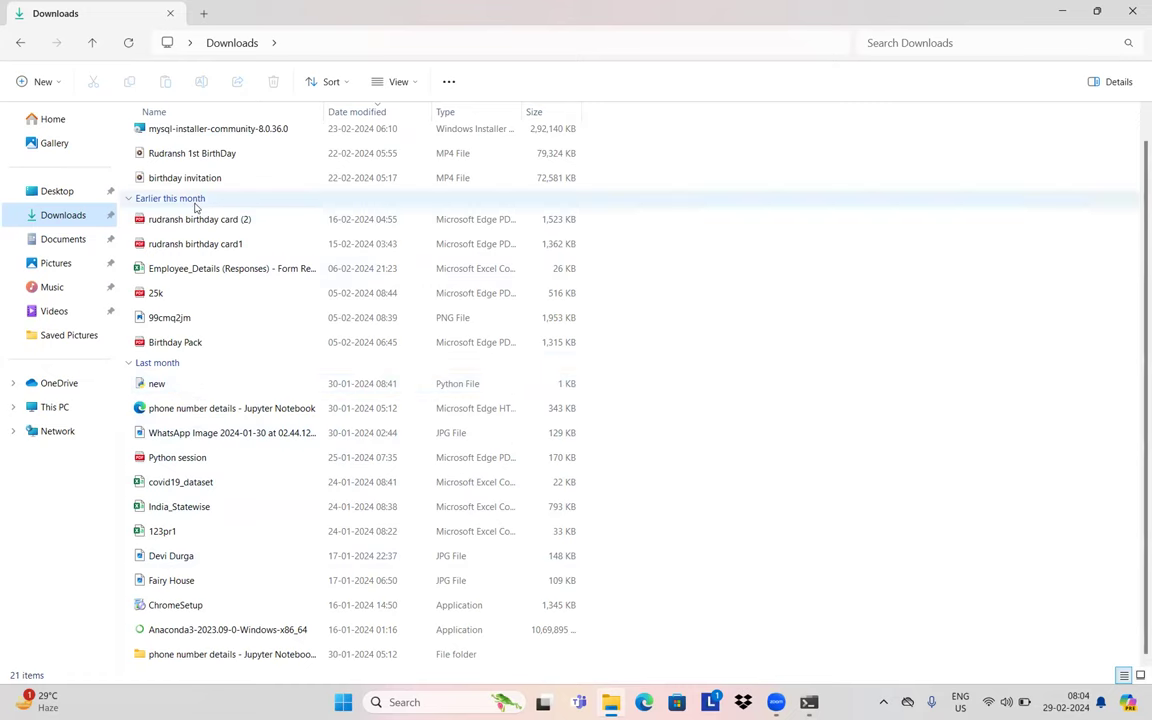
scroll(168, 240, up, 1)
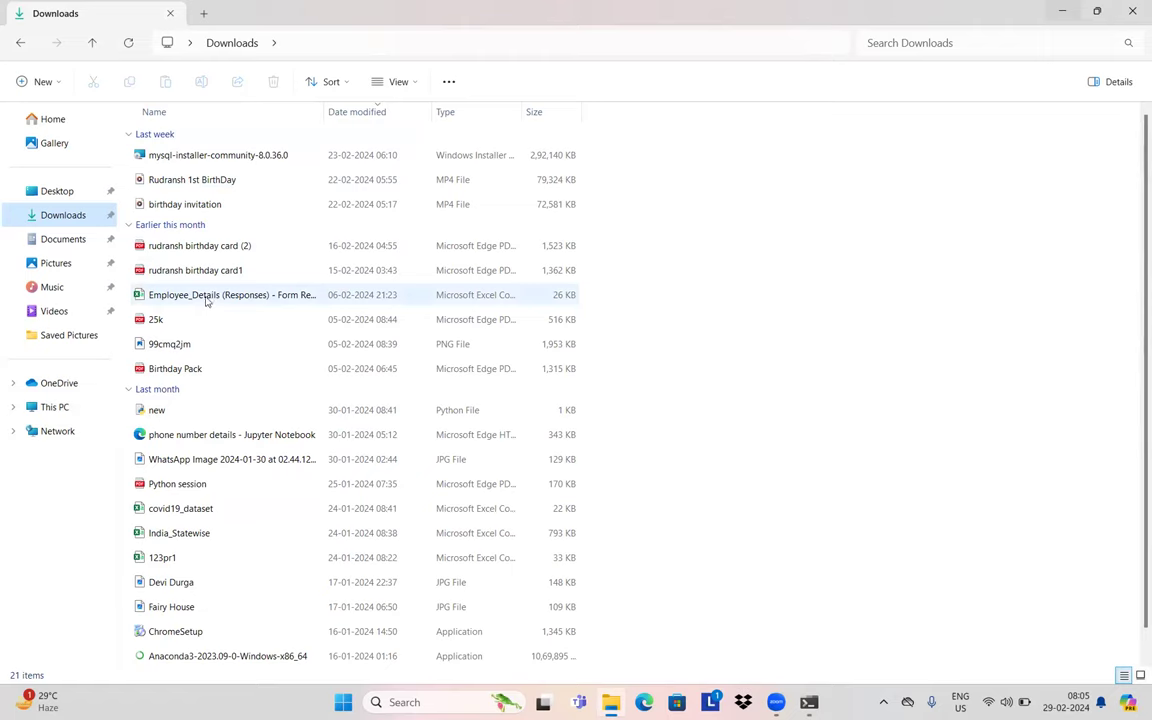
key(Caps_Lock)
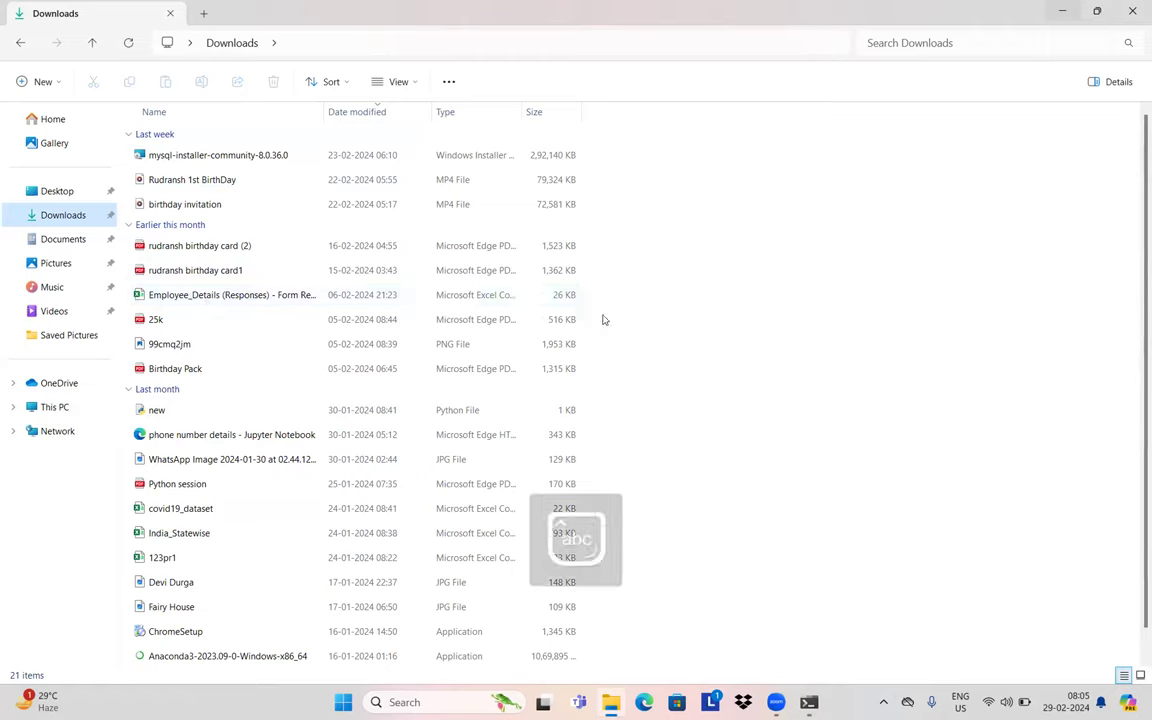
click(527, 346)
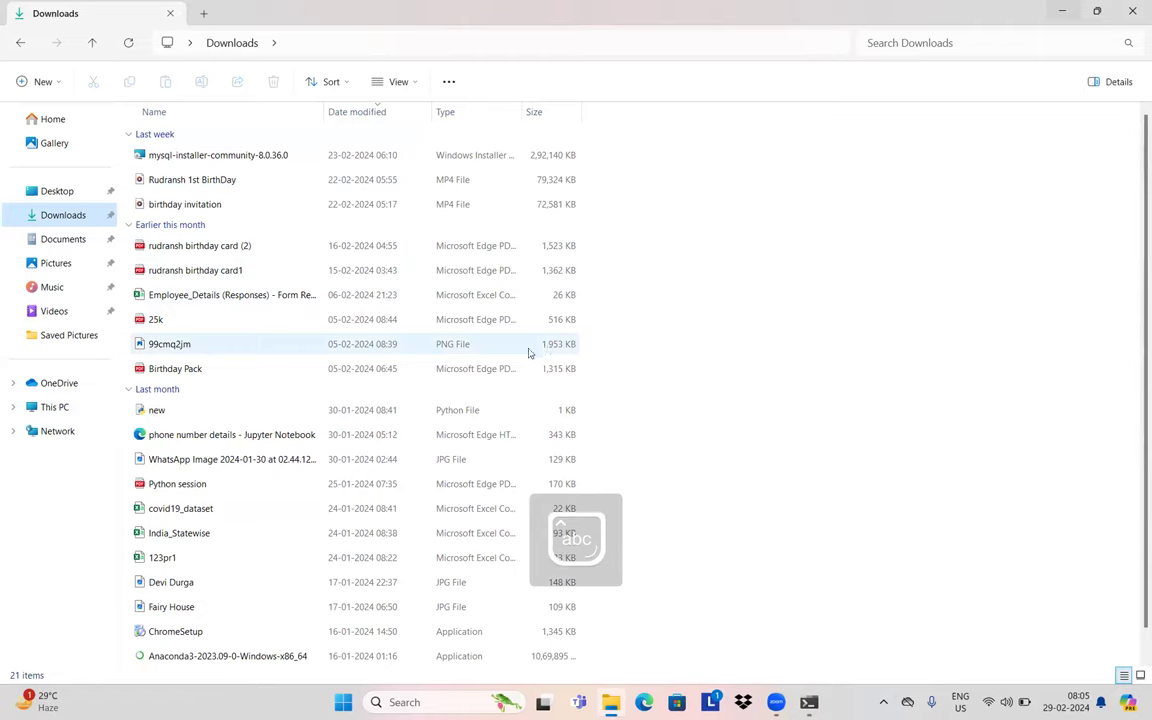